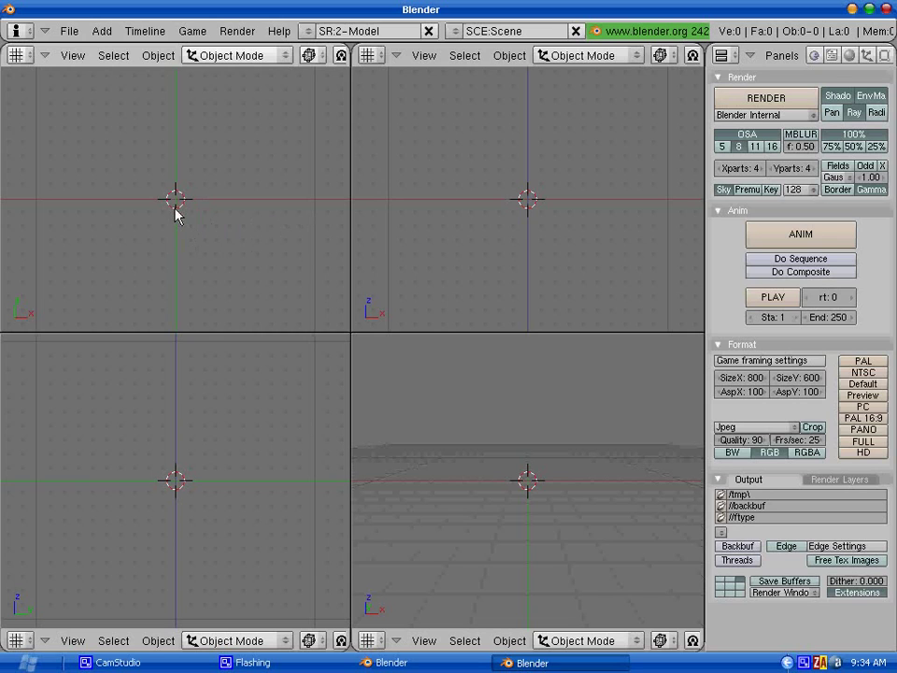
Zoom the top, front, side and perspective viewports in and out to examine the empty scene's grid.
scroll(174, 210, "up", 2)
scroll(175, 209, "up", 3)
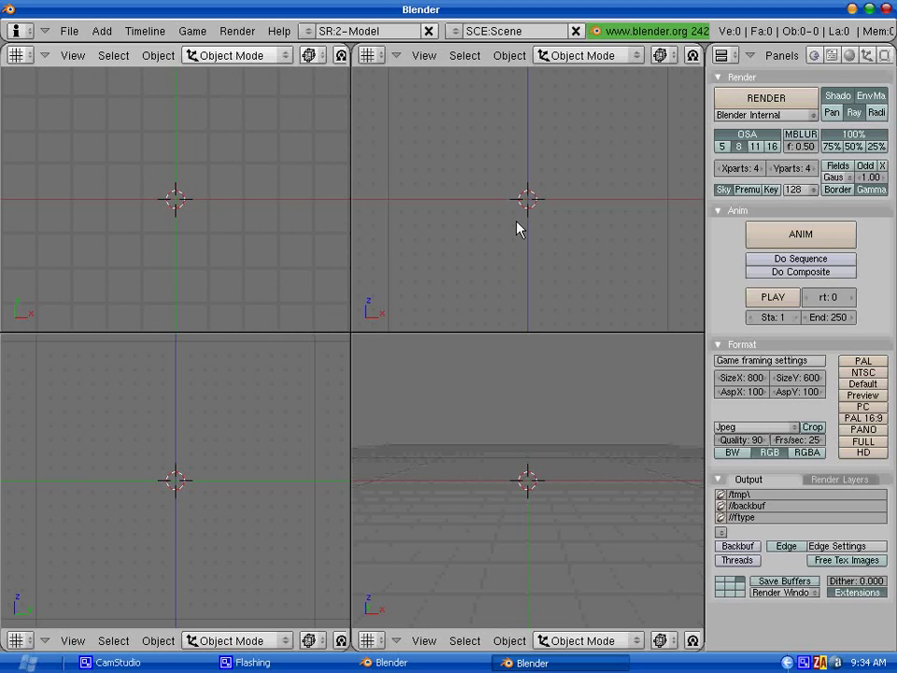
scroll(517, 222, "up", 1)
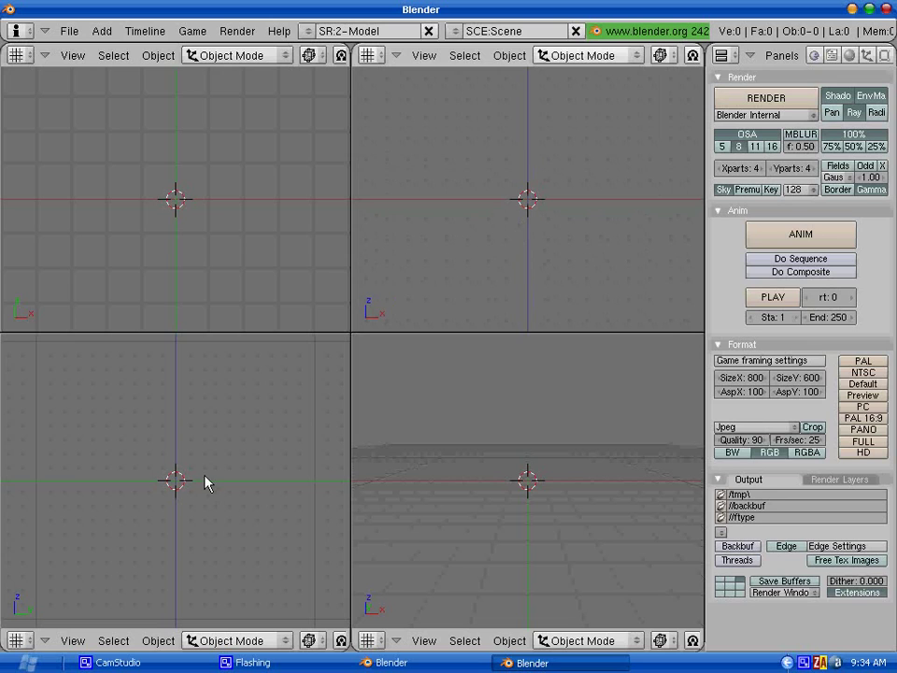
scroll(207, 481, "up", 1)
scroll(536, 507, "up", 2)
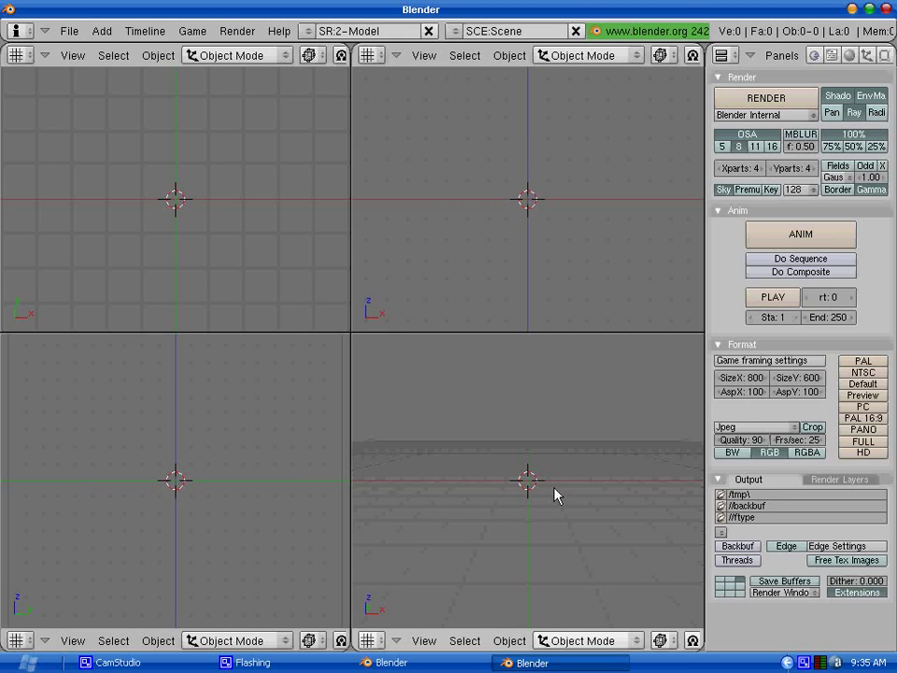
scroll(177, 206, "up", 3)
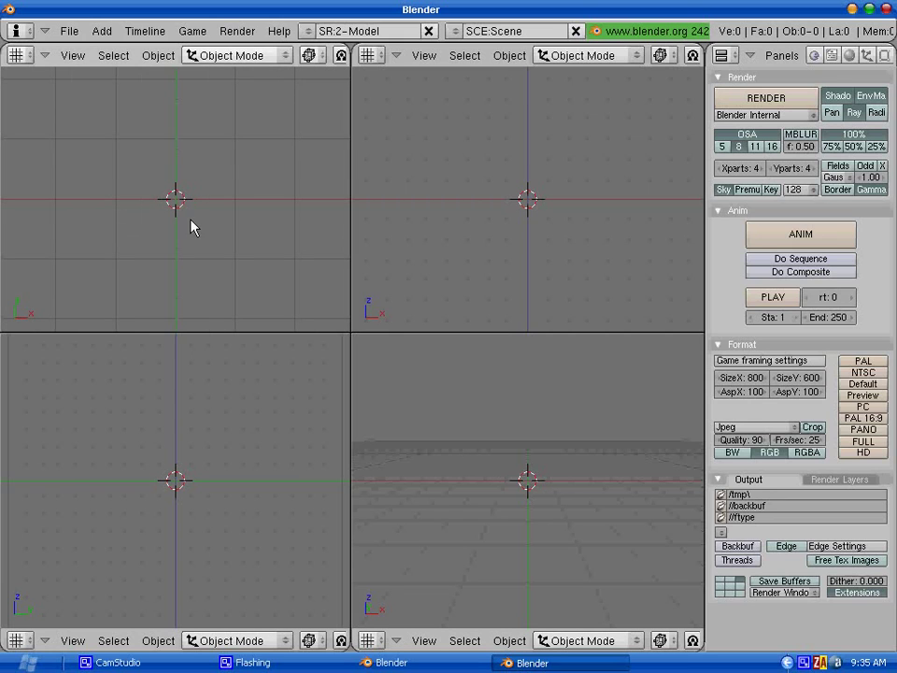
scroll(188, 237, "up", 2)
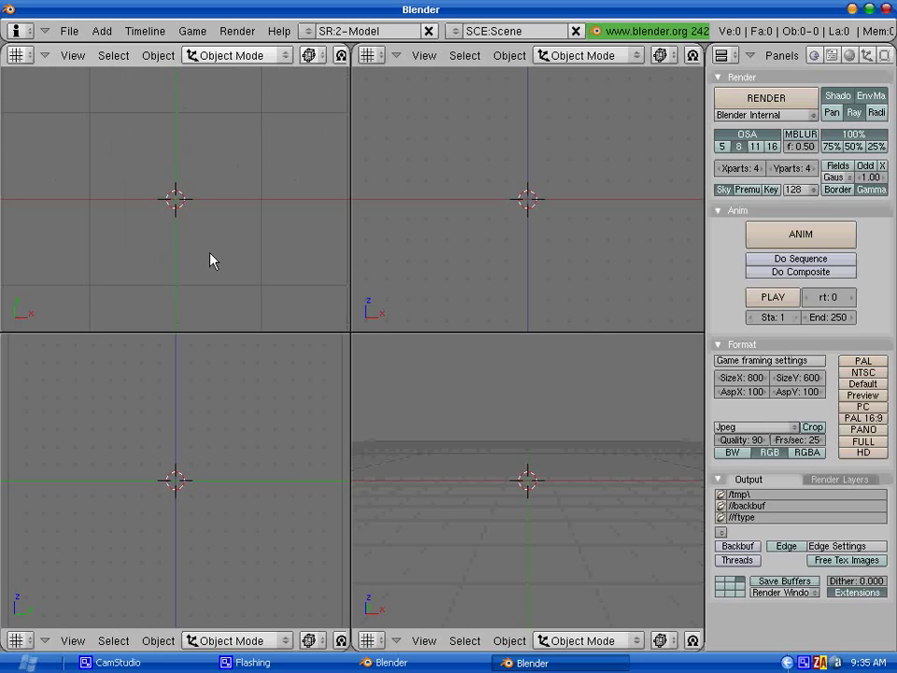
scroll(211, 261, "down", 2)
scroll(211, 261, "up", 1)
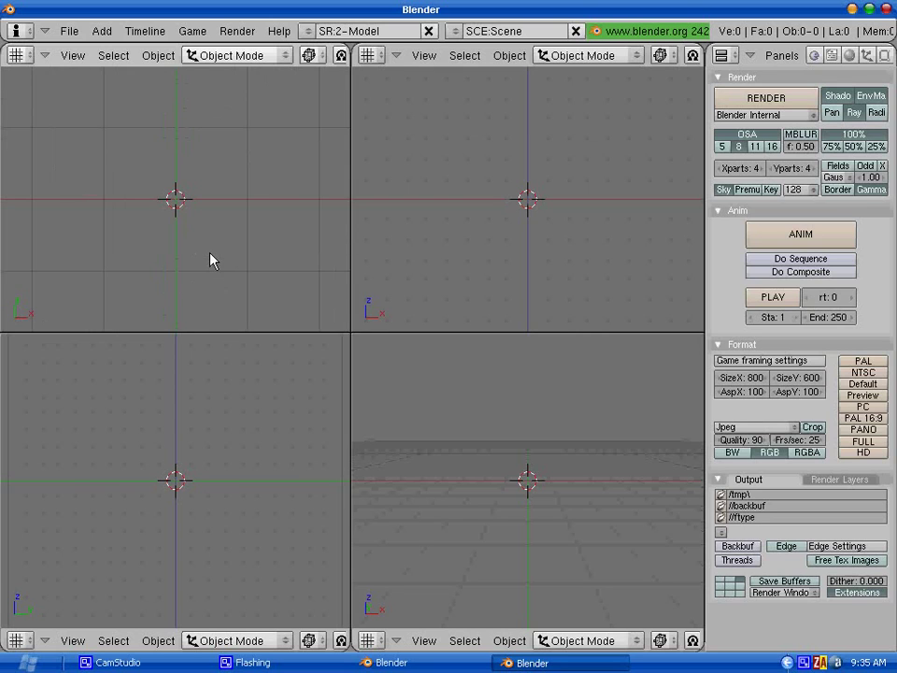
scroll(210, 253, "down", 6)
Pan the top, front and side views, rotate the perspective view slightly, and adjust the zoom of all four viewports.
middle_click_drag(218, 180, 179, 232, "shift")
middle_click_drag(535, 224, 619, 168, "shift")
middle_click_drag(174, 505, 152, 493, "shift")
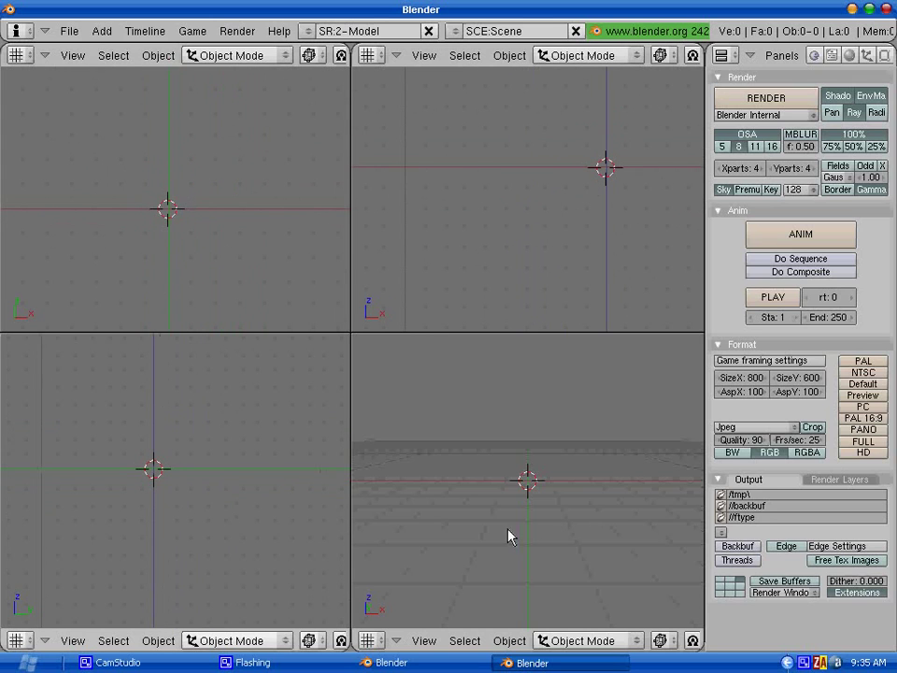
middle_click_drag(509, 536, 531, 537)
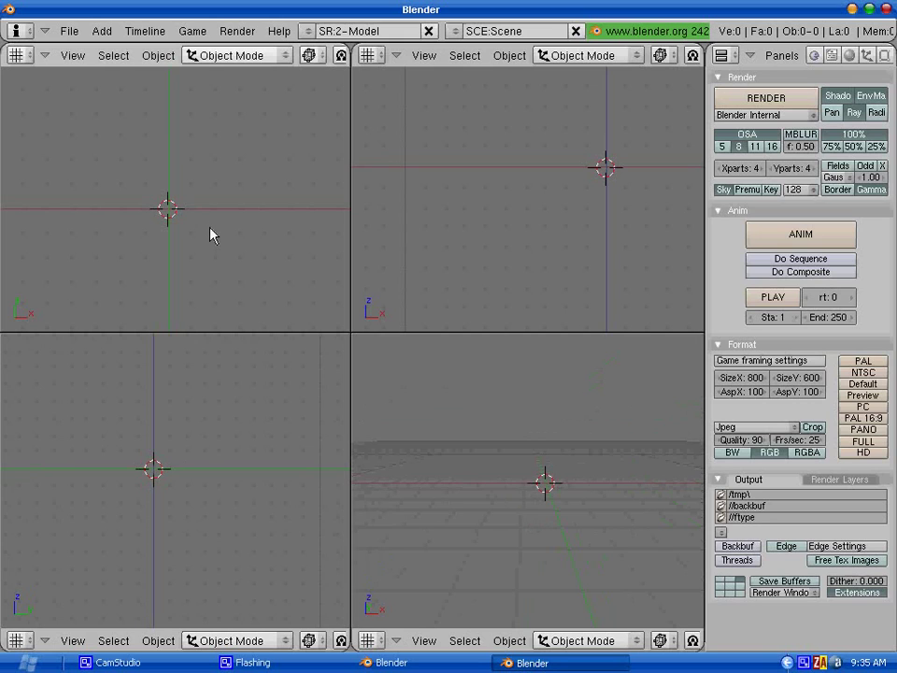
mouse_move(181, 227)
middle_mouse_down("ctrl")
mouse_move(190, 166)
mouse_move(180, 212)
mouse_move(191, 176)
mouse_move(192, 226)
middle_mouse_up("ctrl")
mouse_move(576, 204)
middle_mouse_down("ctrl")
mouse_move(581, 146)
mouse_move(573, 194)
middle_mouse_up("ctrl")
mouse_move(213, 467)
middle_mouse_down("ctrl")
mouse_move(220, 371)
mouse_move(210, 462)
middle_mouse_up("ctrl")
middle_click_drag(551, 504, 538, 475, "ctrl")
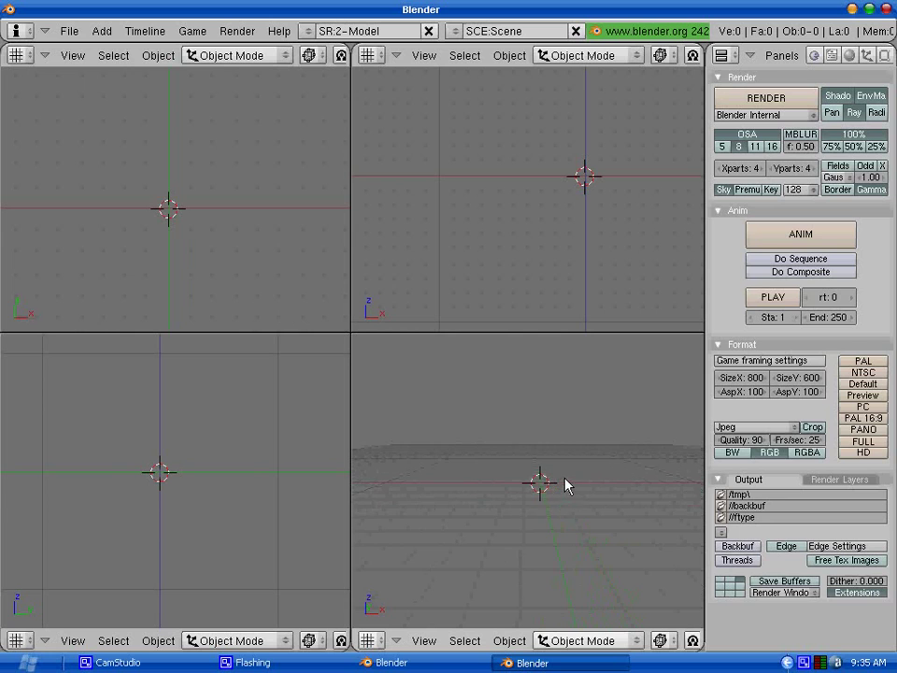
Rotate the perspective viewport to an angled view of the grid and reset the tilted top viewport to the Top view.
middle_click_drag(576, 482, 300, 335)
middle_click_drag(160, 226, 72, 98)
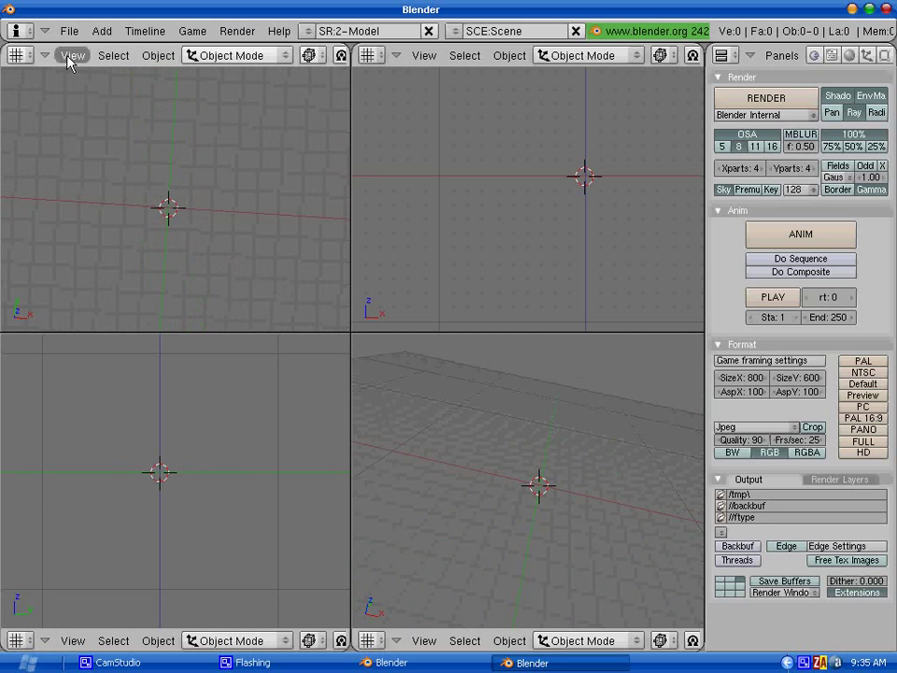
left_click(72, 55)
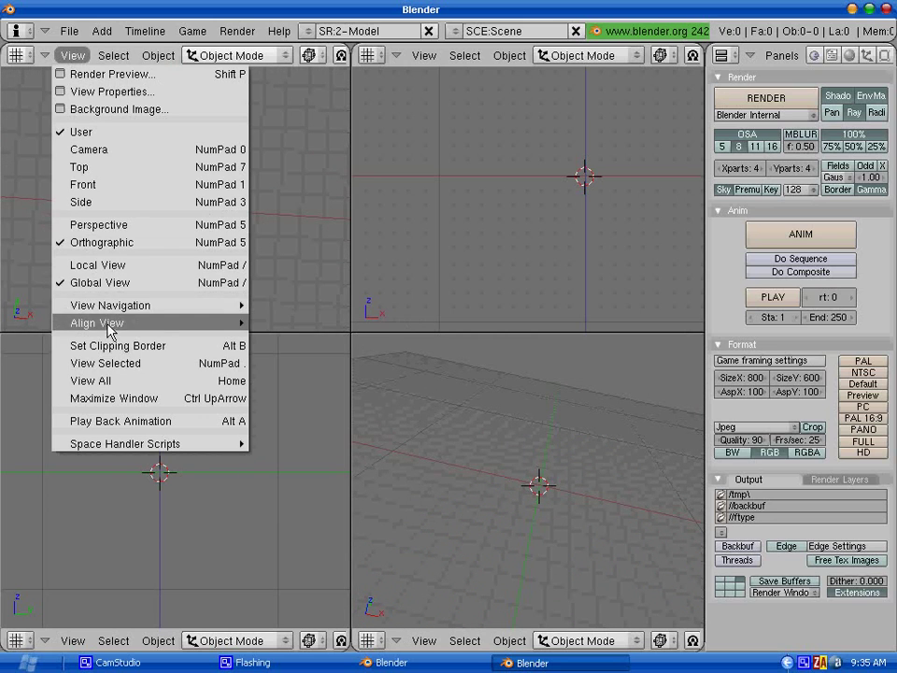
left_click(153, 176)
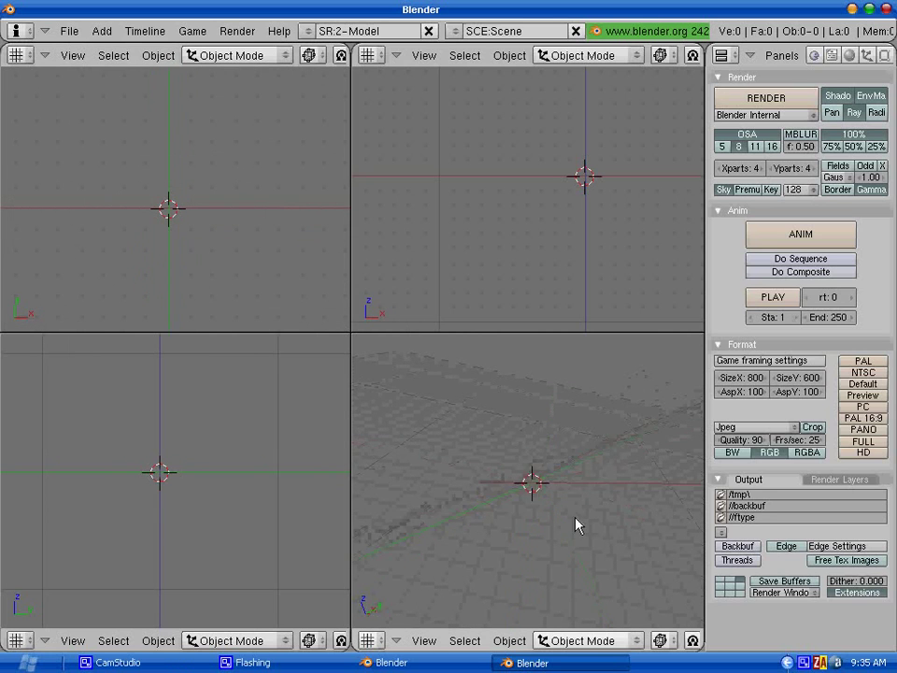
middle_click_drag(567, 509, 556, 535, "ctrl")
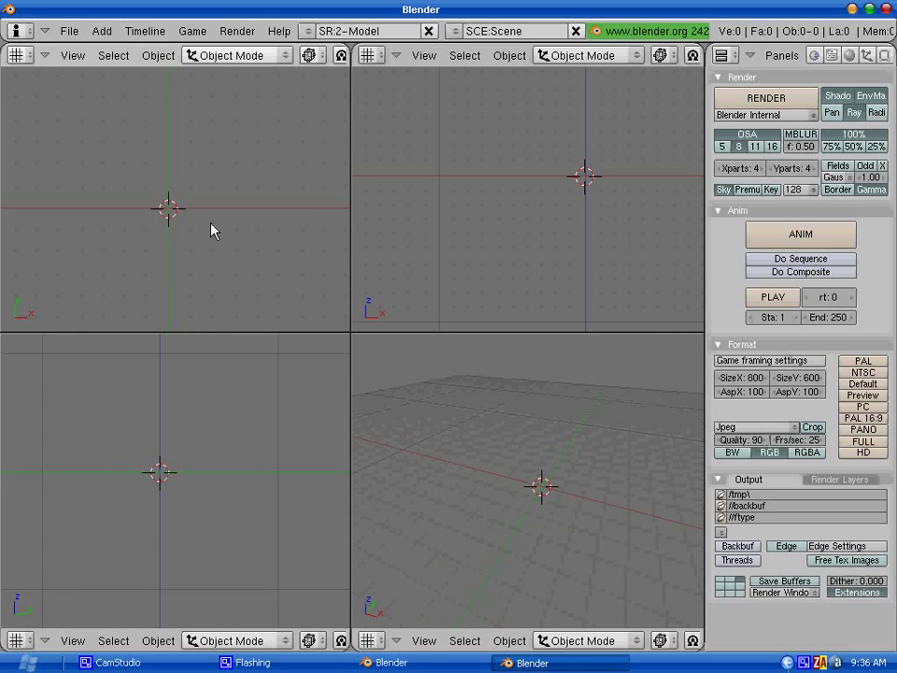
Add a cube mesh at the 3D cursor from the top viewport.
key("space")
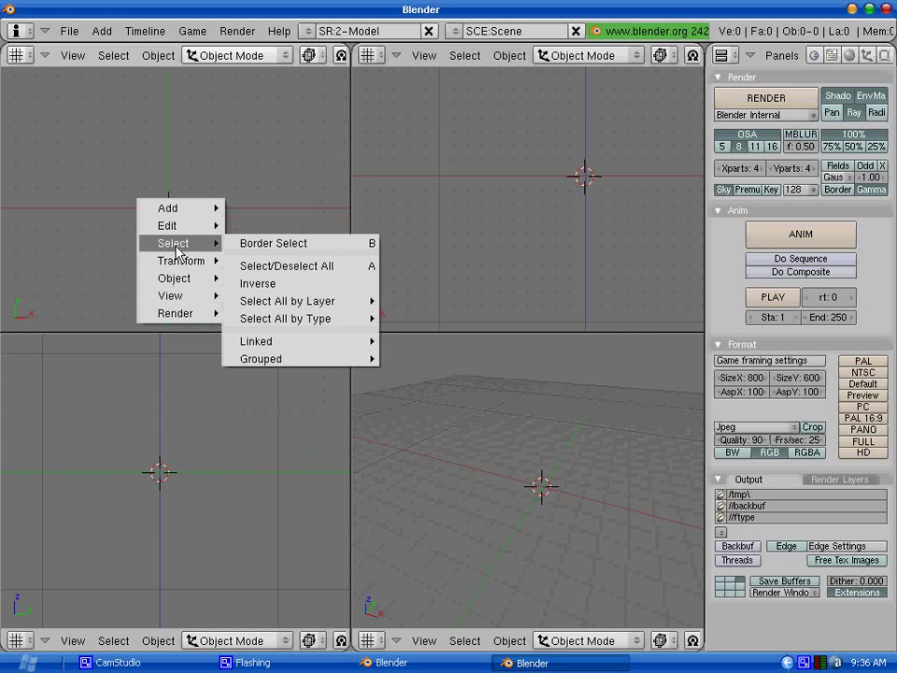
mouse_move(175, 280)
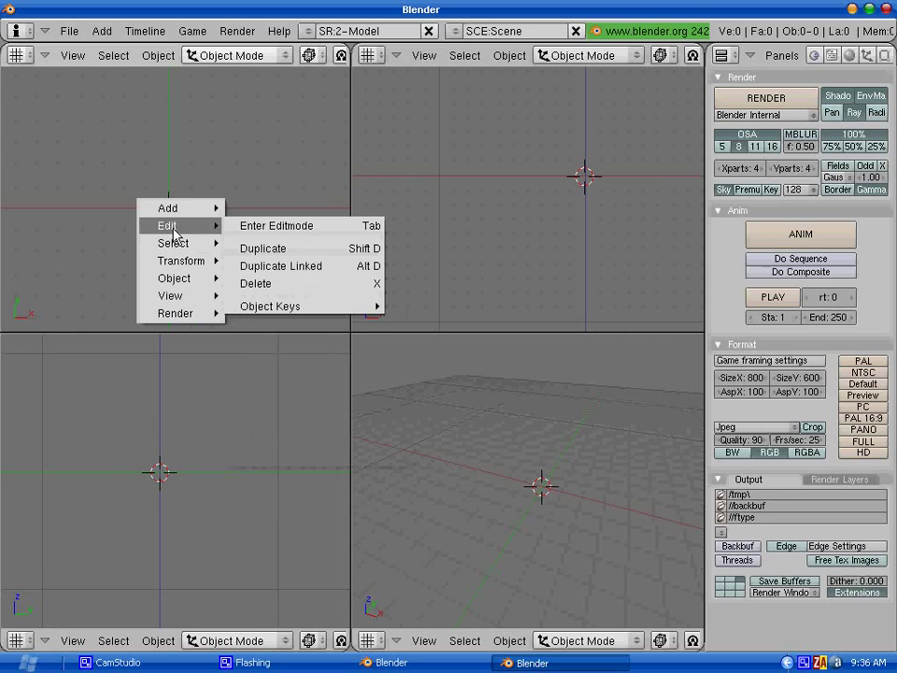
mouse_move(168, 212)
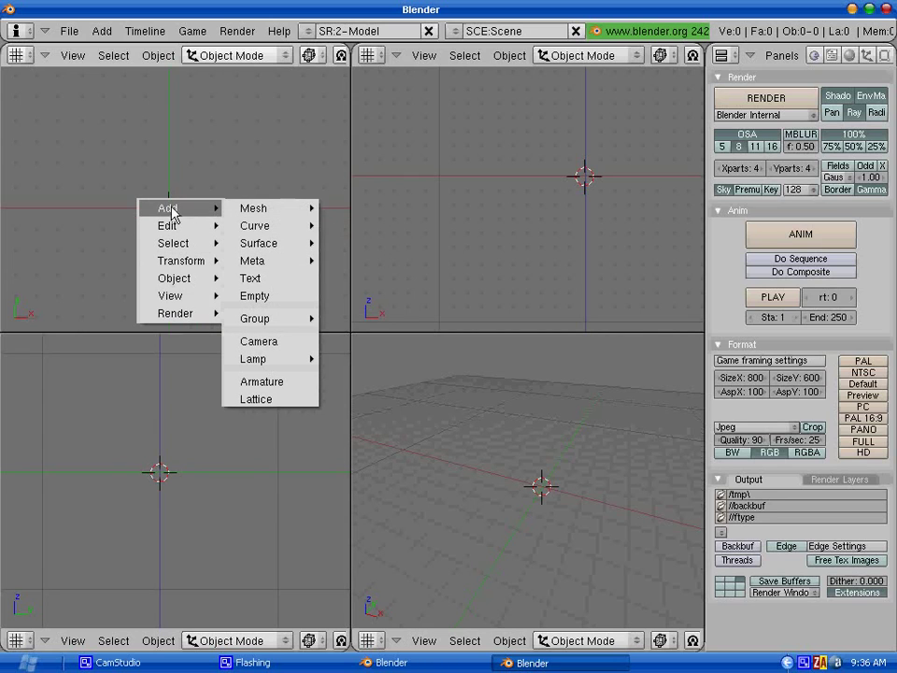
mouse_move(314, 212)
mouse_move(253, 207)
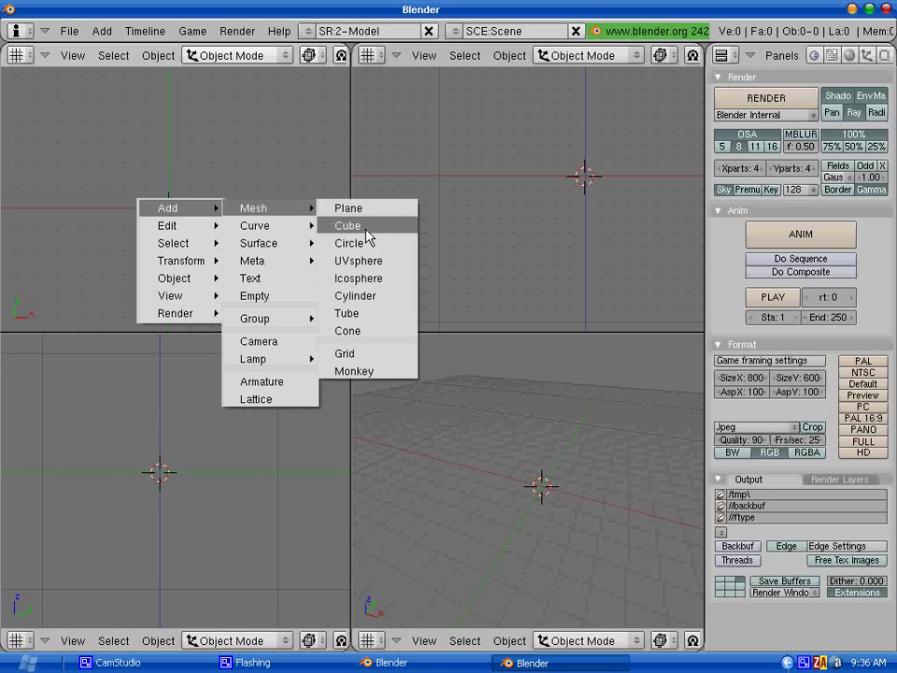
left_click(366, 227)
scroll(140, 230, "up", 5)
scroll(140, 230, "down", 4)
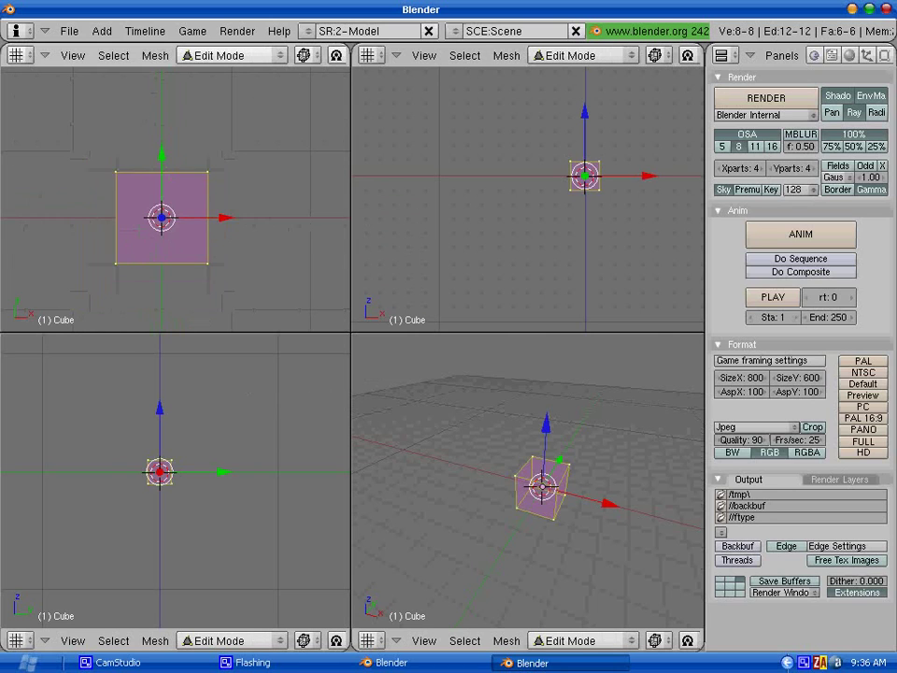
scroll(145, 226, "up", 3)
scroll(149, 223, "down", 2)
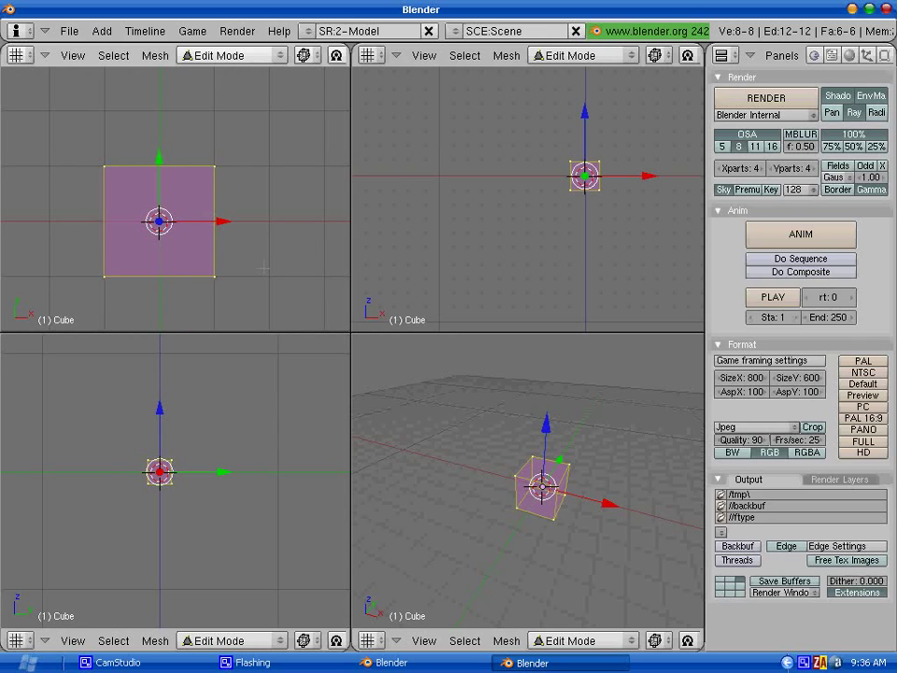
Switch the cube from Edit Mode to Object Mode and display it with solid shading in the perspective viewport.
middle_click_drag(500, 420, 439, 439)
scroll(434, 391, "up", 3)
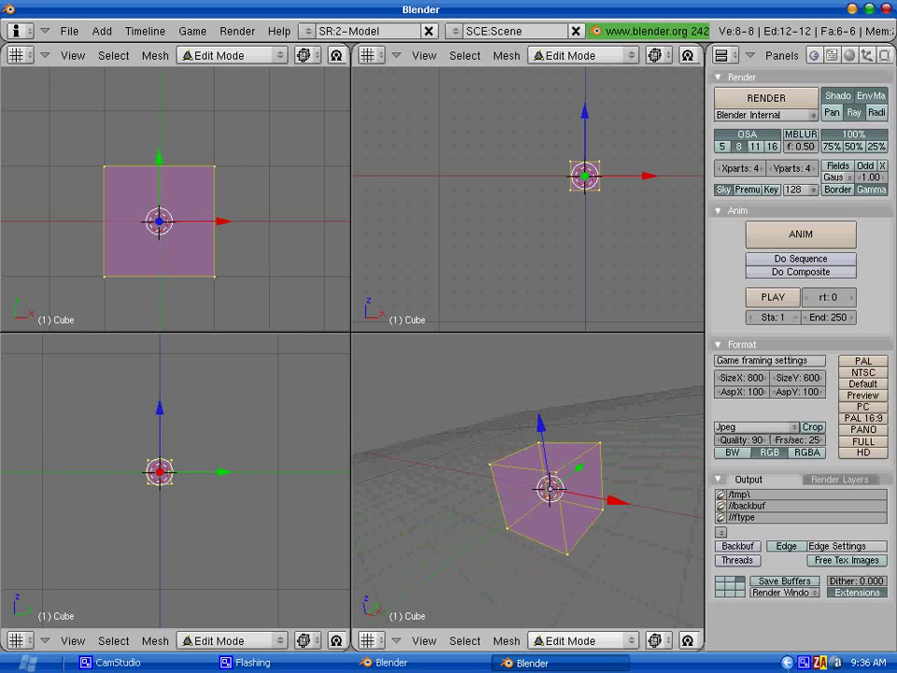
middle_click_drag(440, 440, 444, 403)
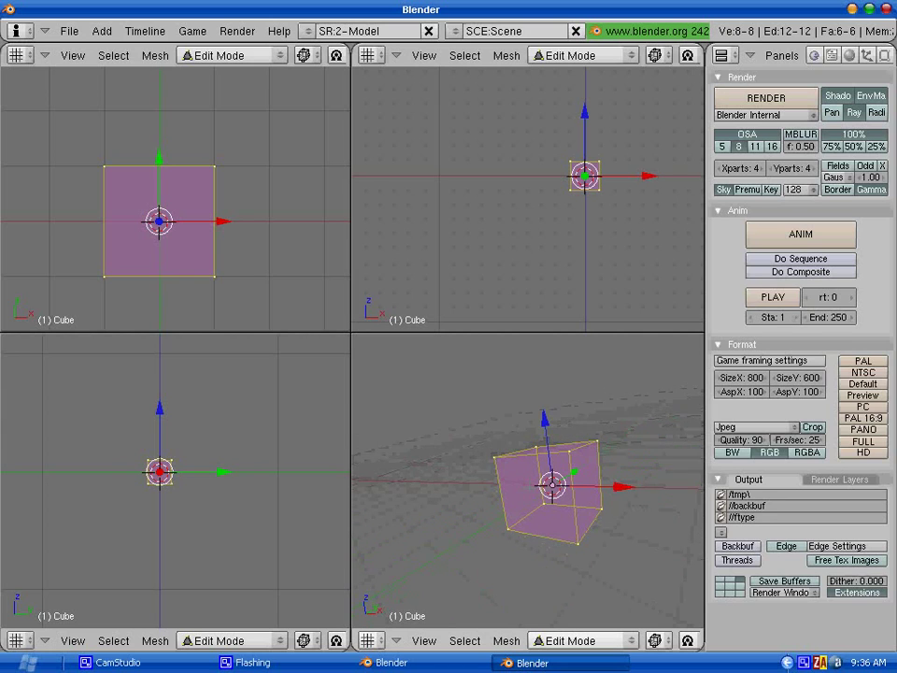
mouse_move(556, 415)
middle_mouse_down()
mouse_move(524, 439)
mouse_move(537, 439)
mouse_move(552, 421)
middle_mouse_up()
scroll(523, 439, "up", 2)
scroll(527, 480, "down", 1)
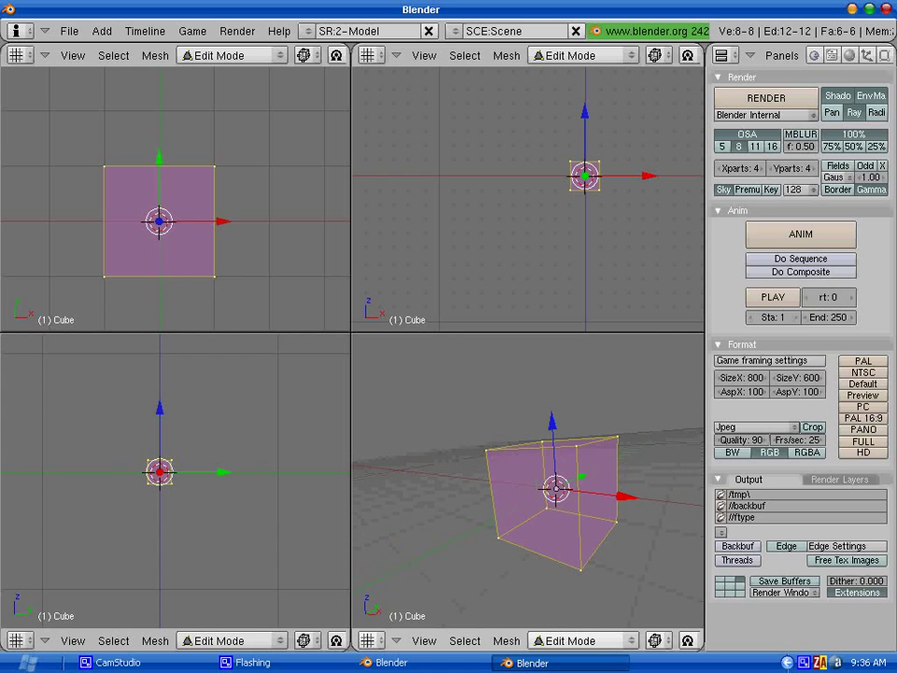
key("Tab")
middle_click_drag(559, 482, 515, 501)
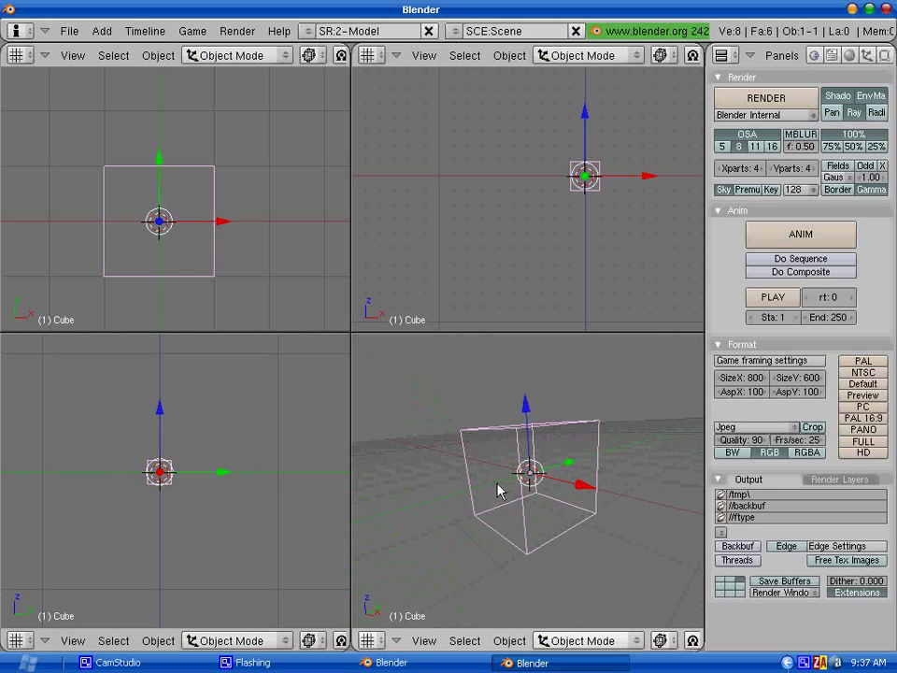
key("z")
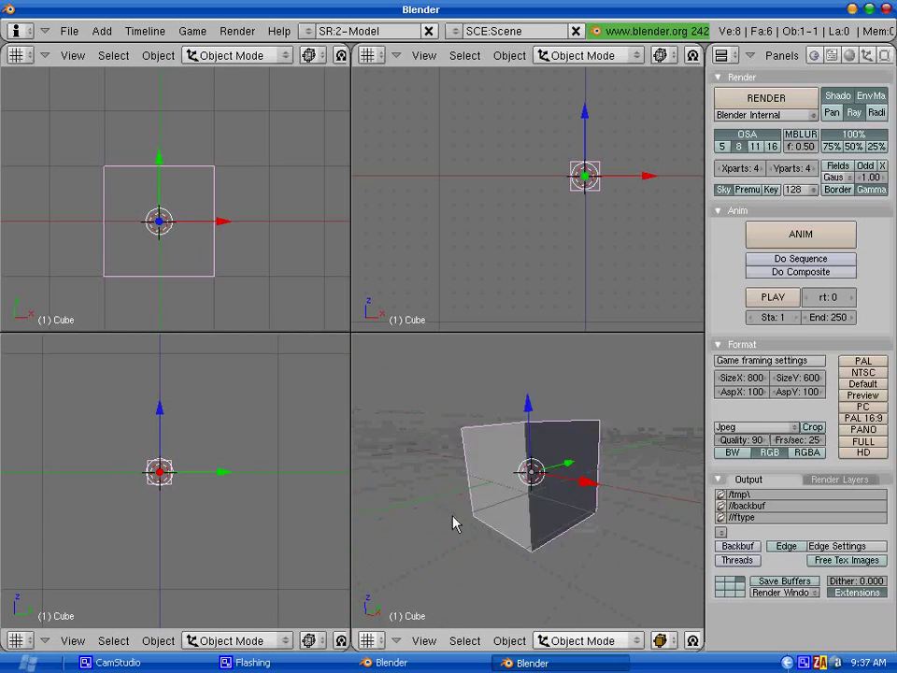
middle_click_drag(453, 524, 514, 487)
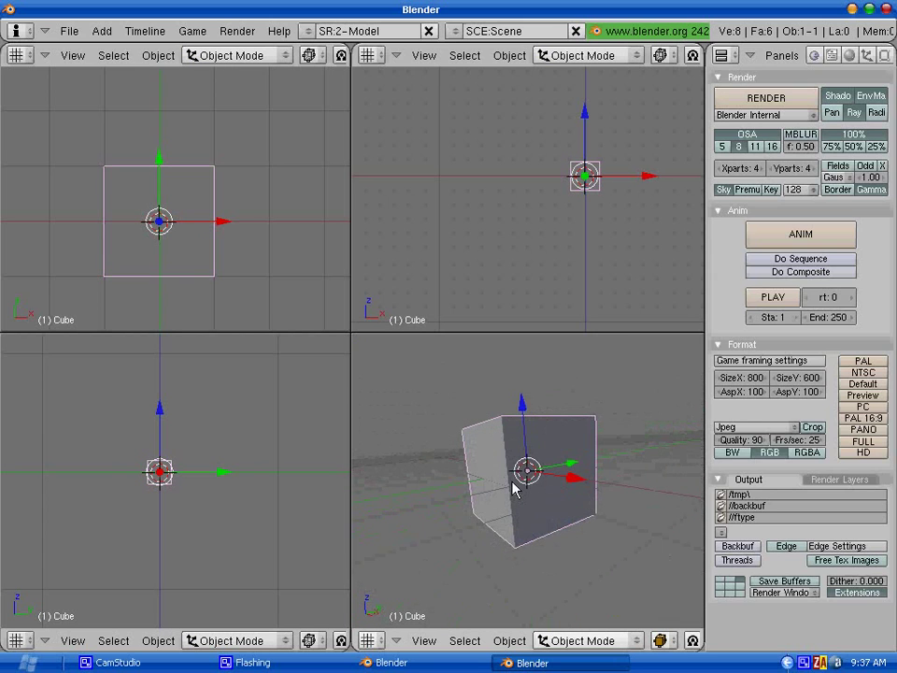
Try to move the cube freely in the top view by about 0.66 units in Y.
middle_click_drag(209, 253, 196, 208, "shift")
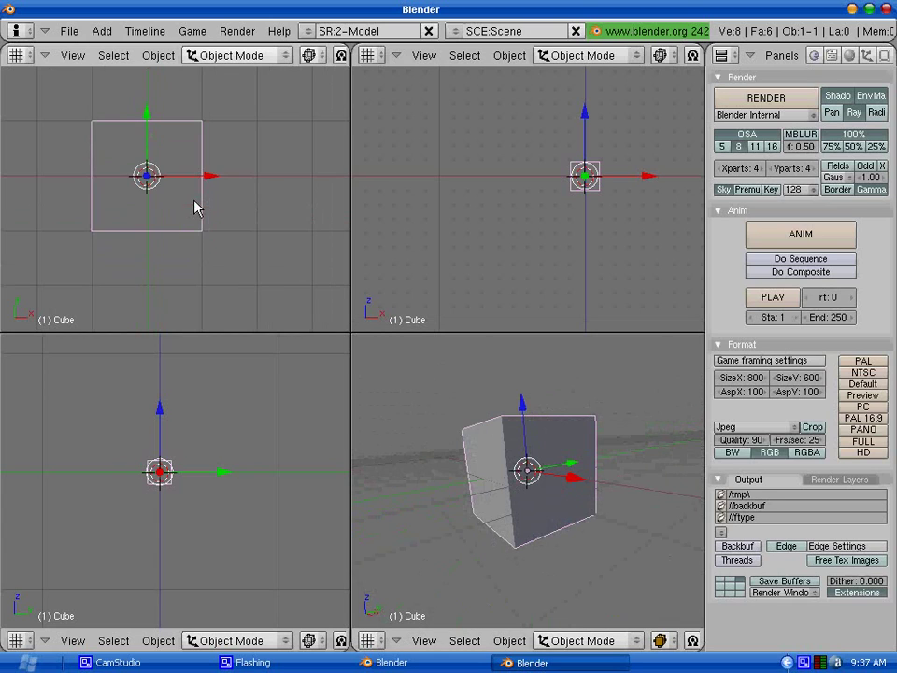
scroll(196, 207, "down", 2)
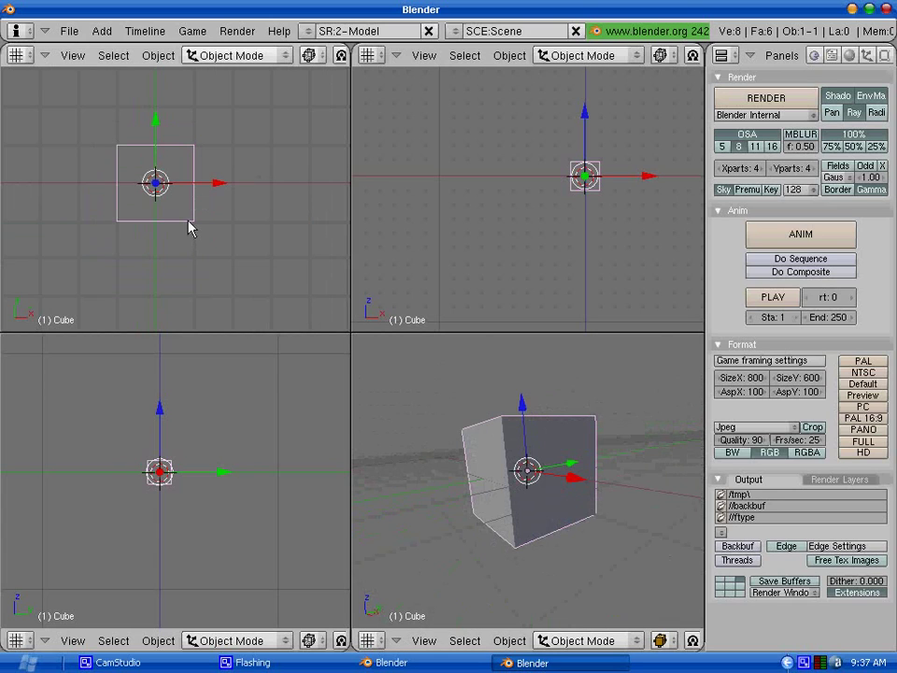
scroll(191, 227, "down", 2)
middle_click_drag(192, 226, 173, 242, "shift")
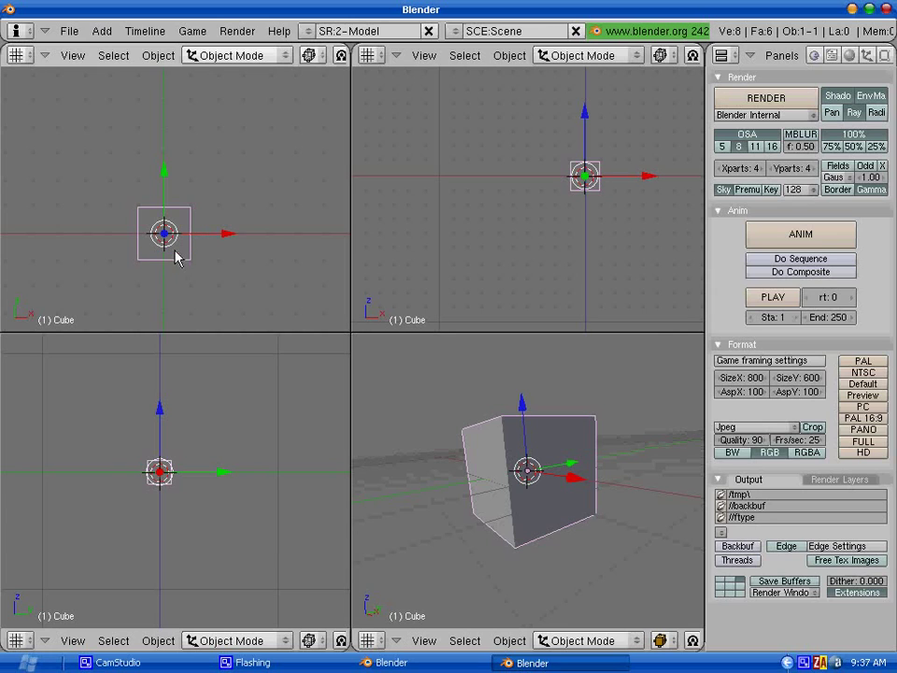
key("g")
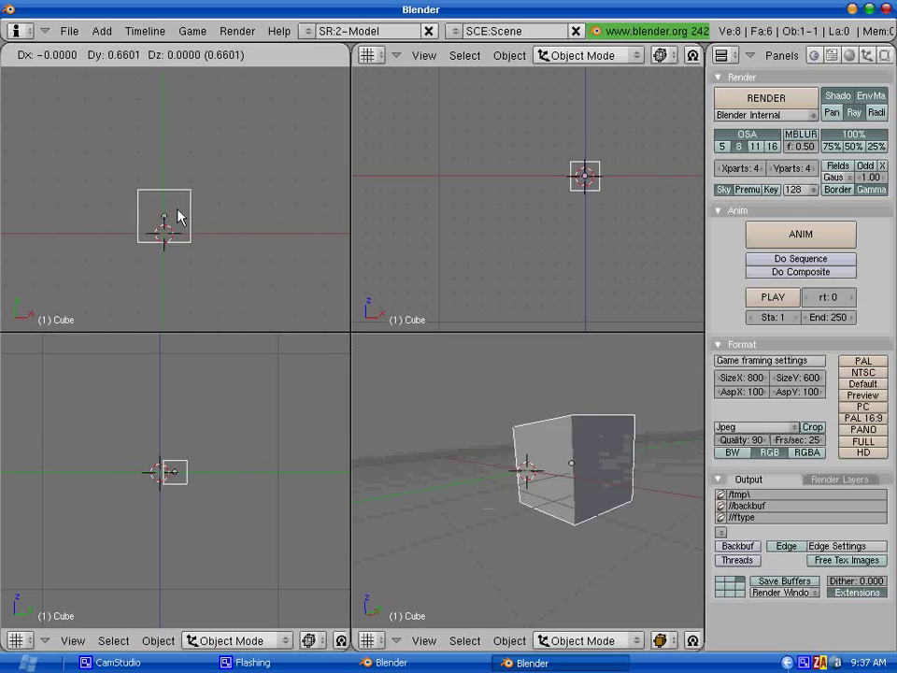
key("Escape")
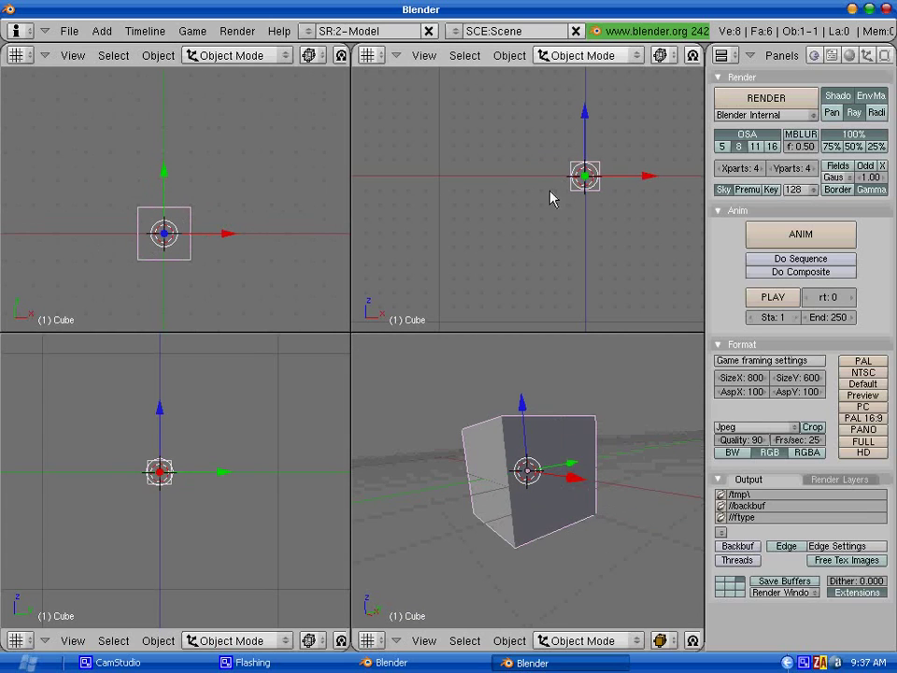
Try to move the cube about 2.9 units constrained to the global Y axis.
middle_click_drag(591, 172, 569, 250, "shift")
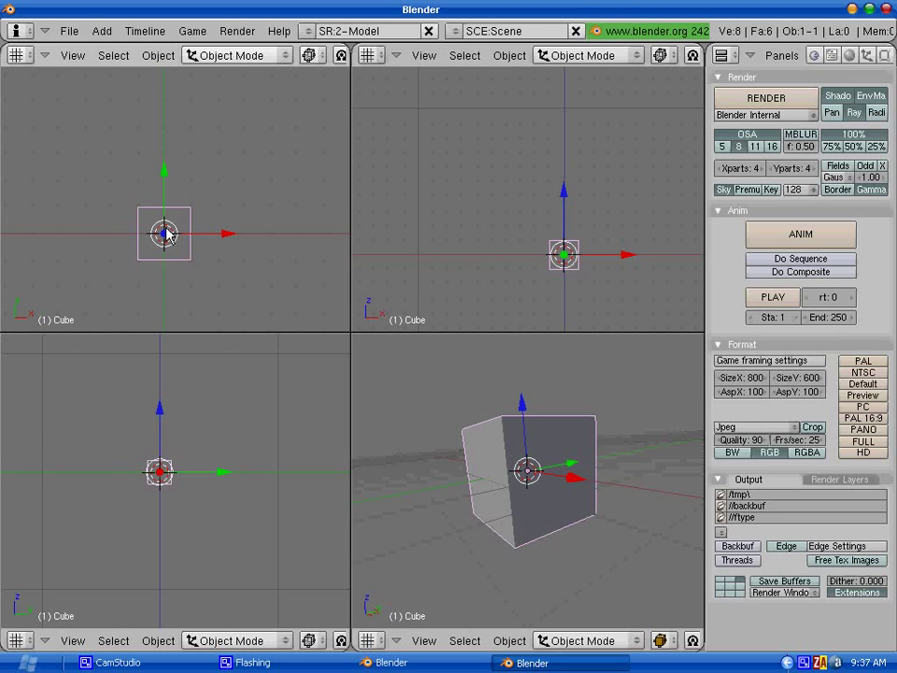
key("g")
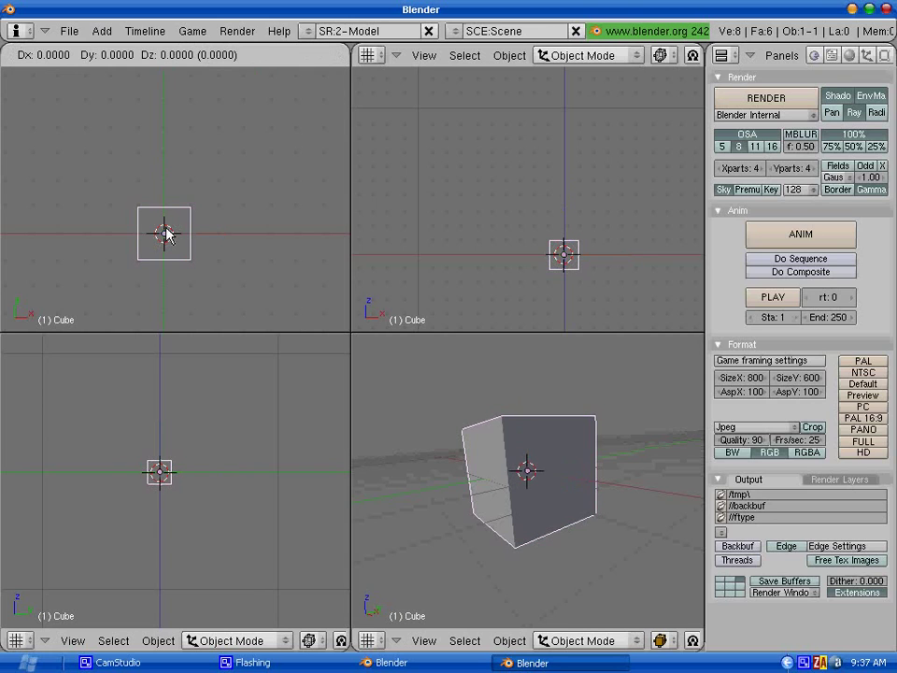
key("y")
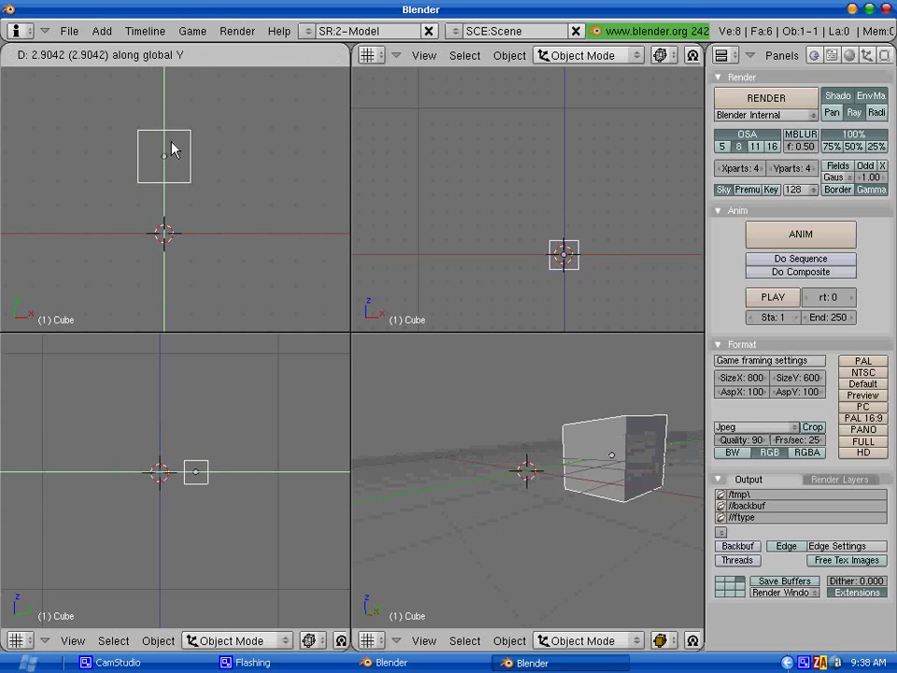
right_click(173, 220)
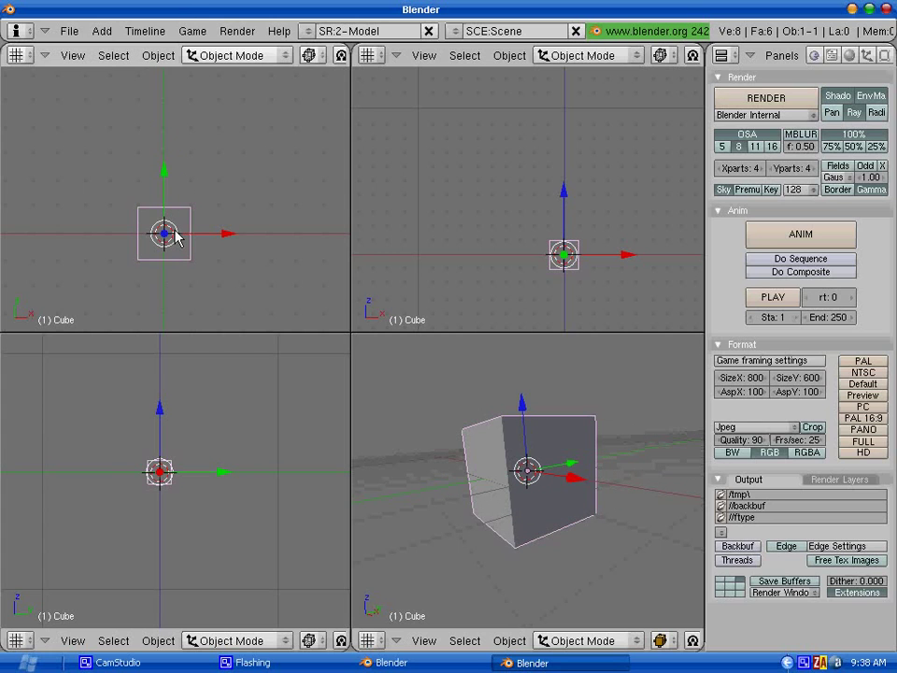
middle_click_drag(553, 257, 516, 239, "shift")
middle_click_drag(601, 494, 538, 473)
scroll(538, 473, "down", 2)
middle_click_drag(572, 534, 570, 519)
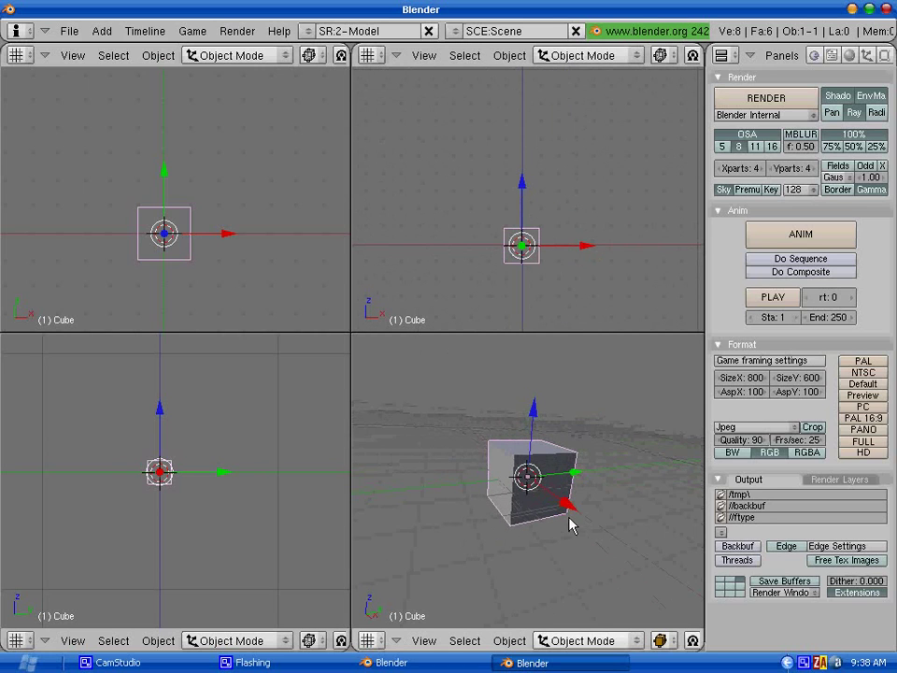
Try to move the cube about 4 units along the global Y axis in the perspective viewport.
key("g")
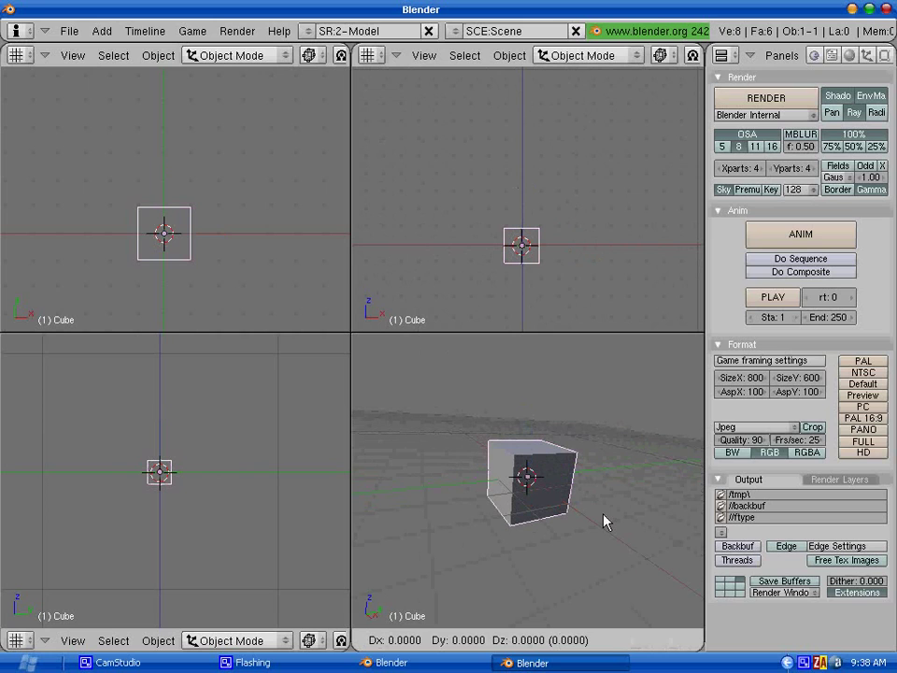
key("y")
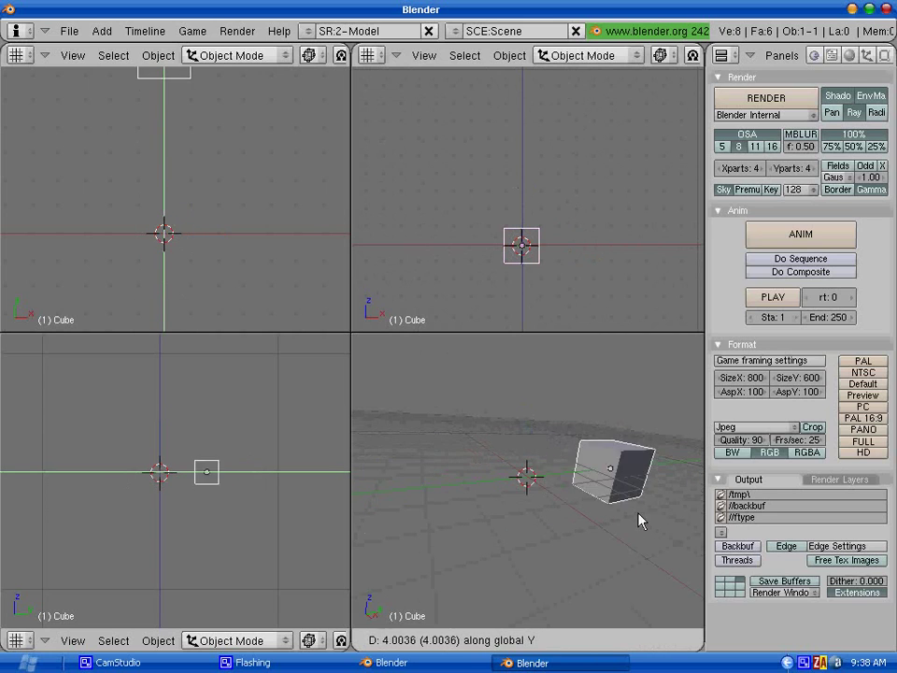
right_click(592, 508)
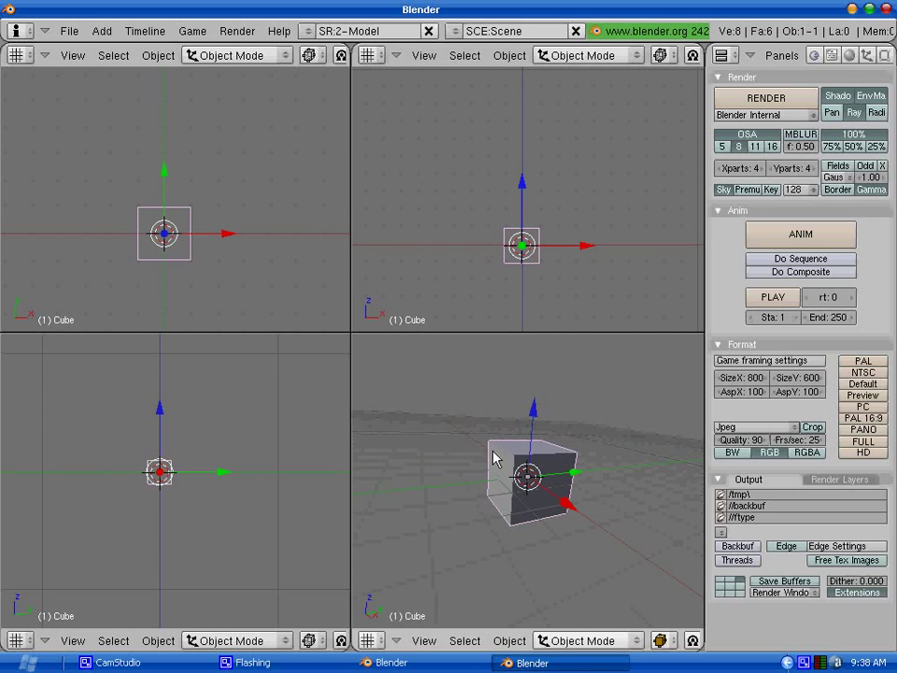
Move the cube up about 1 unit along the global Z axis in the front viewport.
scroll(529, 262, "up", 3)
middle_click_drag(529, 284, 522, 220, "shift")
scroll(521, 243, "up", 2, "shift")
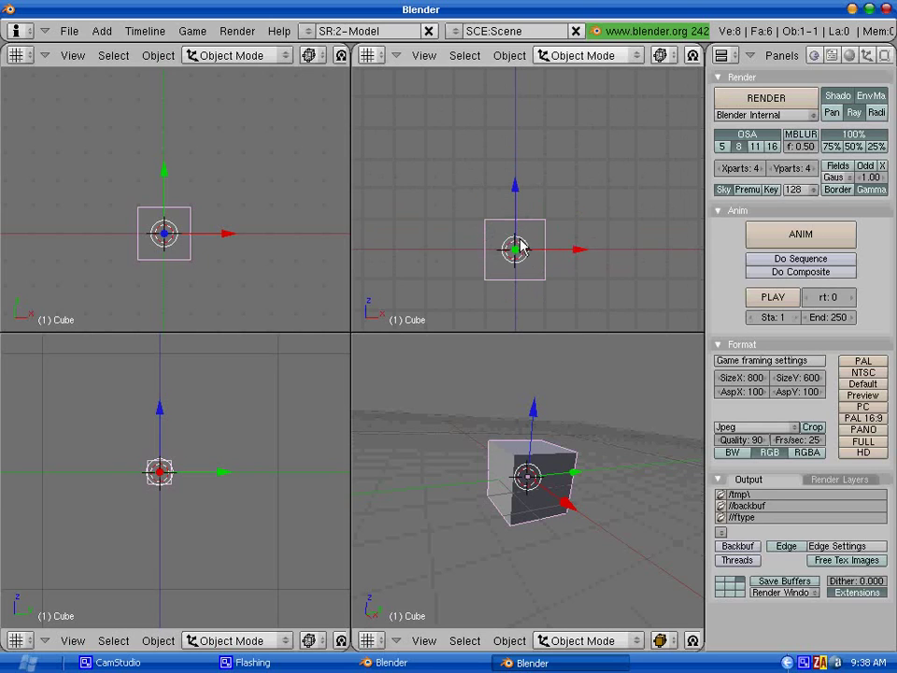
key("g")
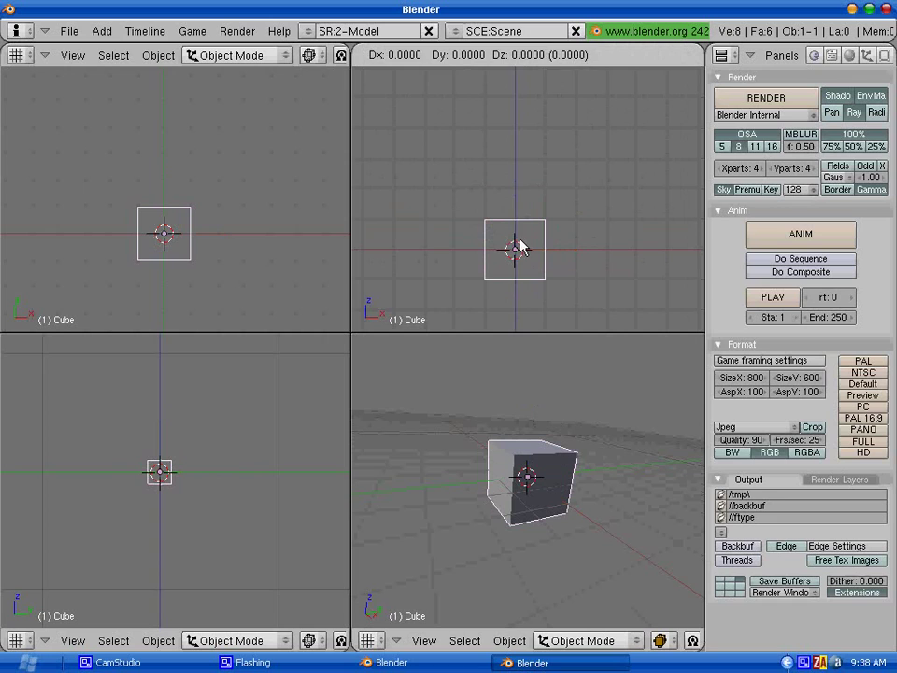
key("z")
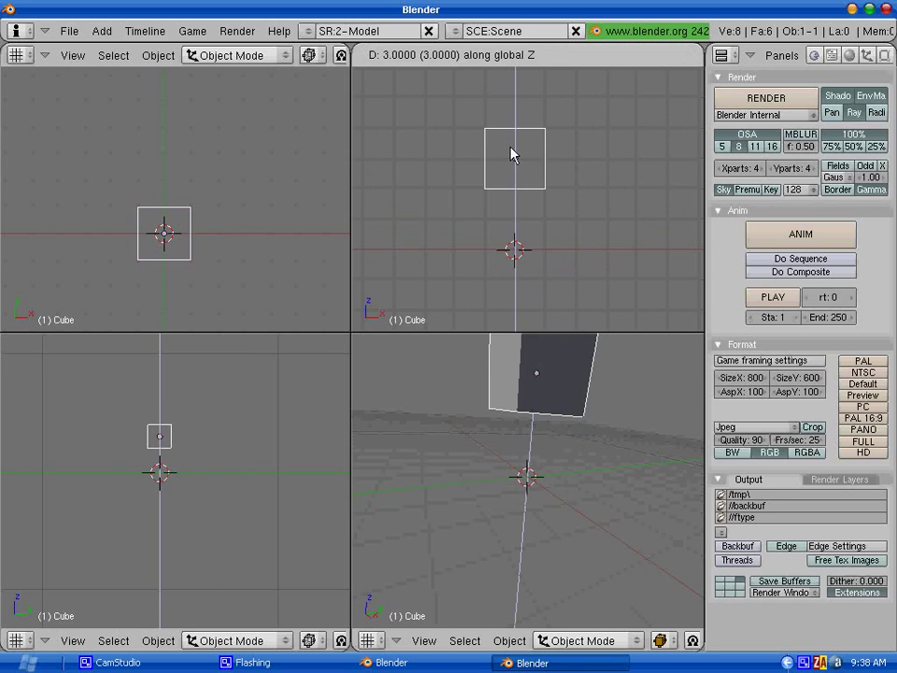
left_click(503, 215)
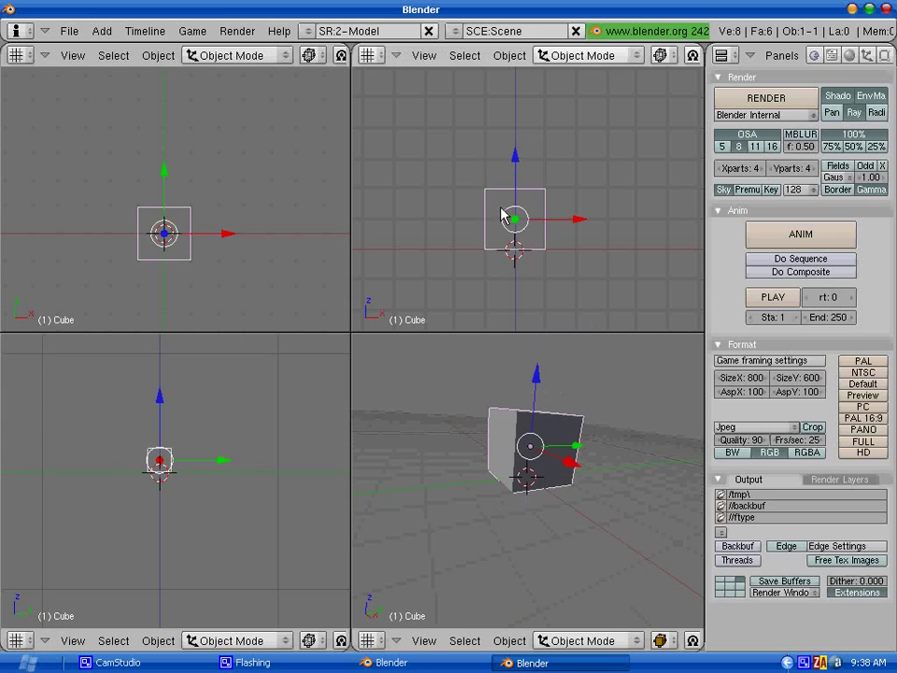
Try to rotate the cube freely by about -38 degrees in the top viewport.
scroll(149, 252, "up", 1)
scroll(147, 253, "down", 2)
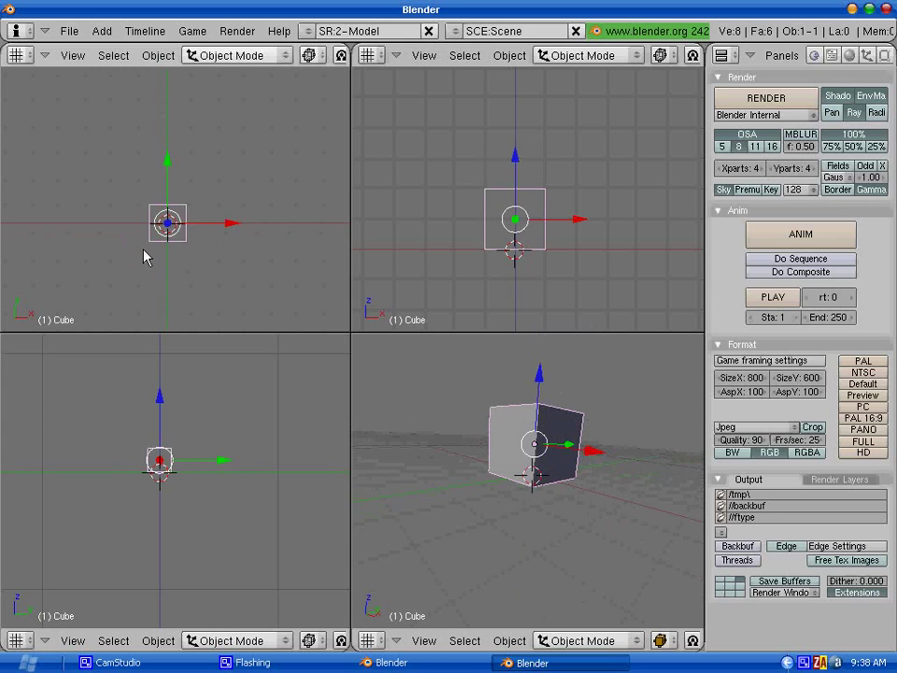
scroll(145, 267, "up", 2)
middle_click_drag(202, 261, 152, 227, "shift")
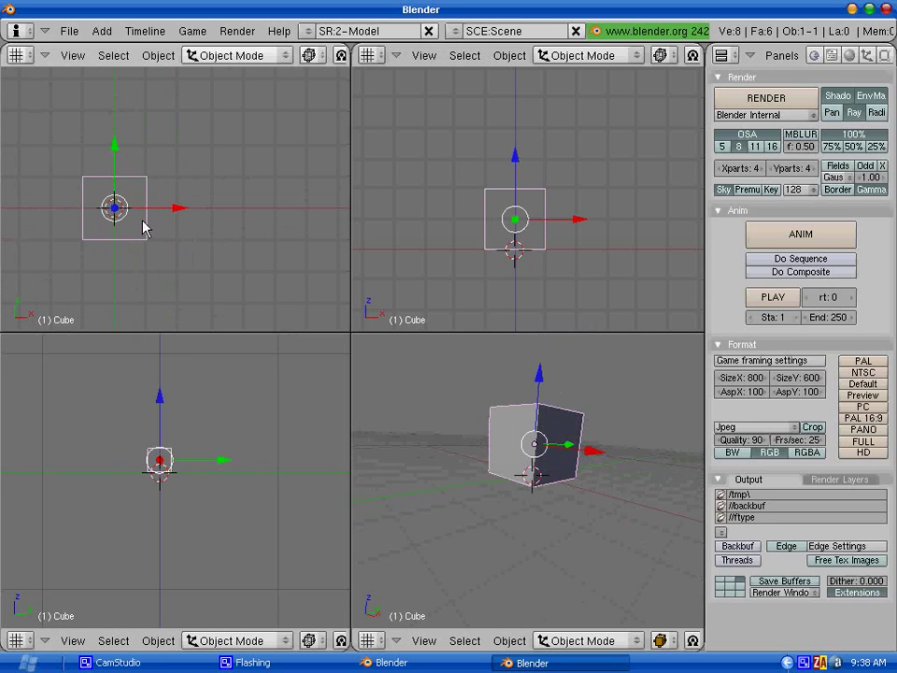
key("r")
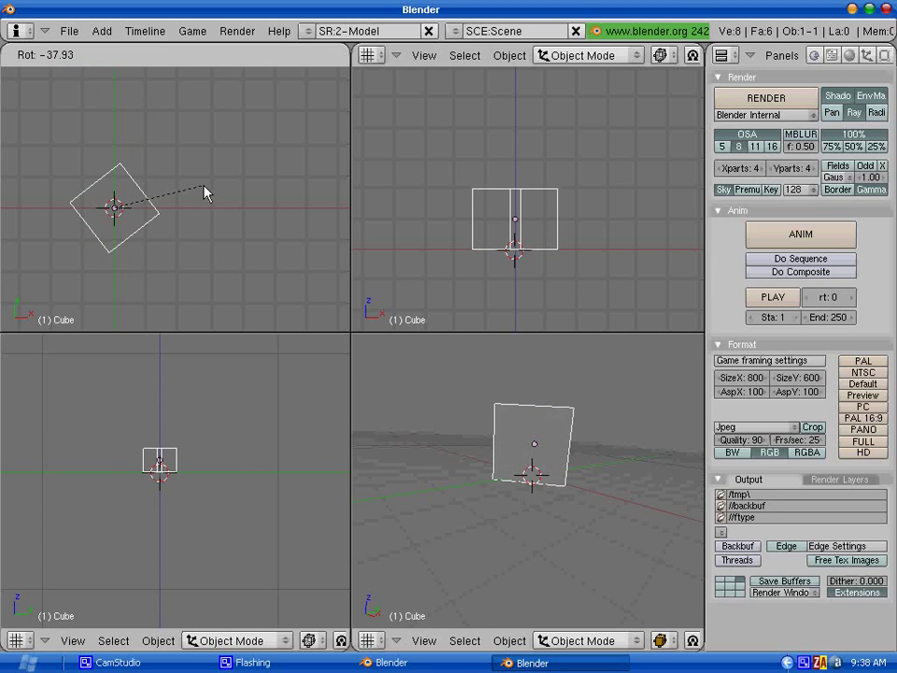
key("Escape")
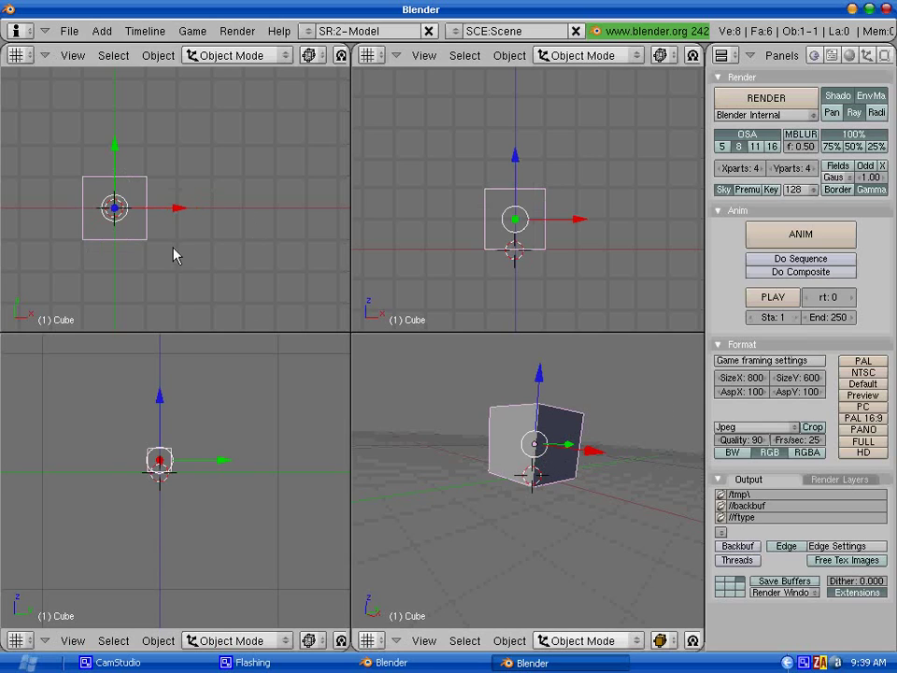
Try to scale the cube by about 3.8 along the global X axis in the top viewport.
scroll(146, 244, "down", 3)
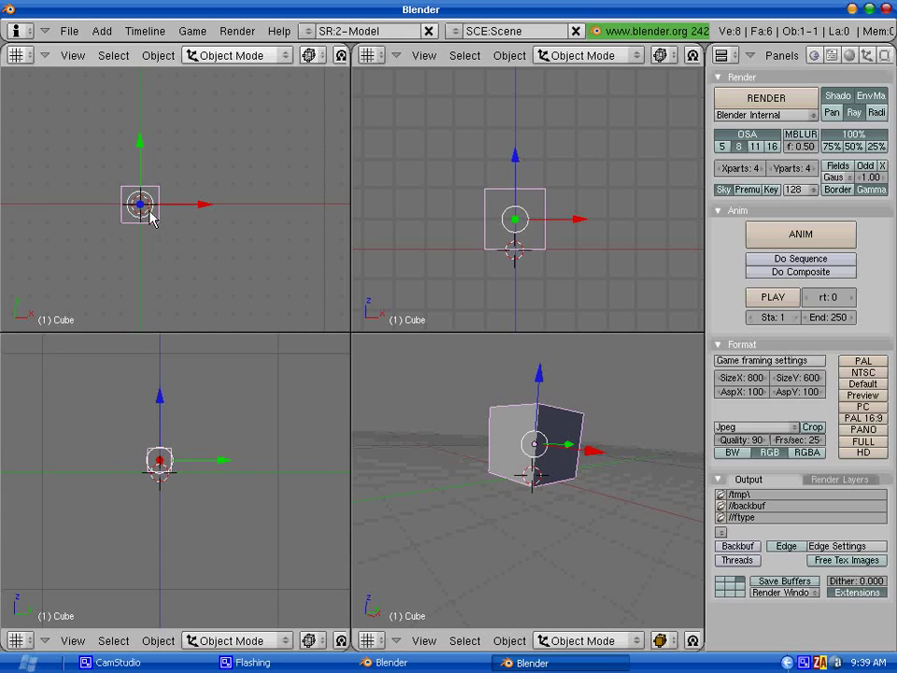
key("s")
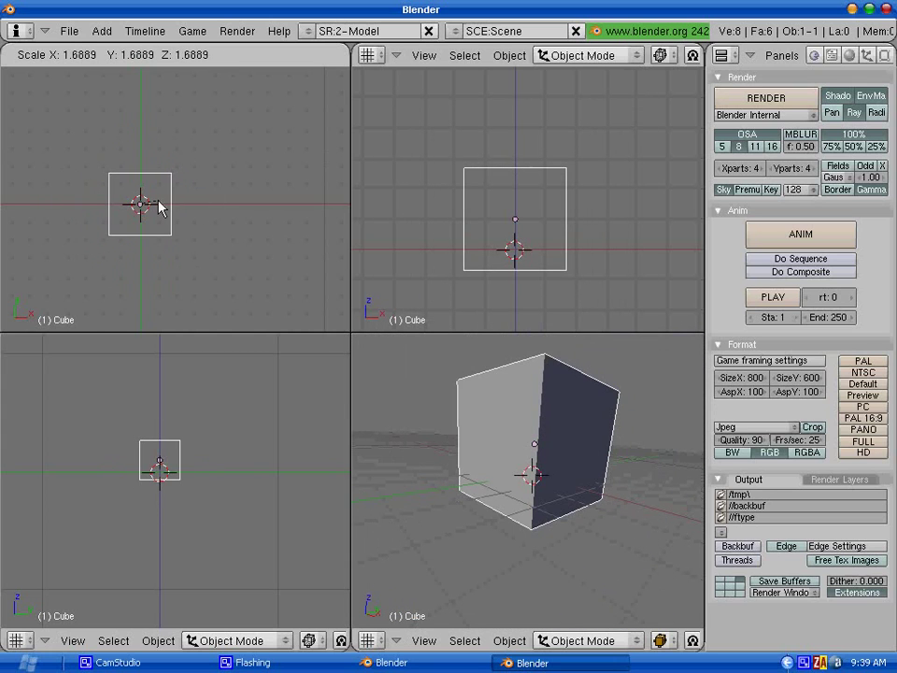
key("x")
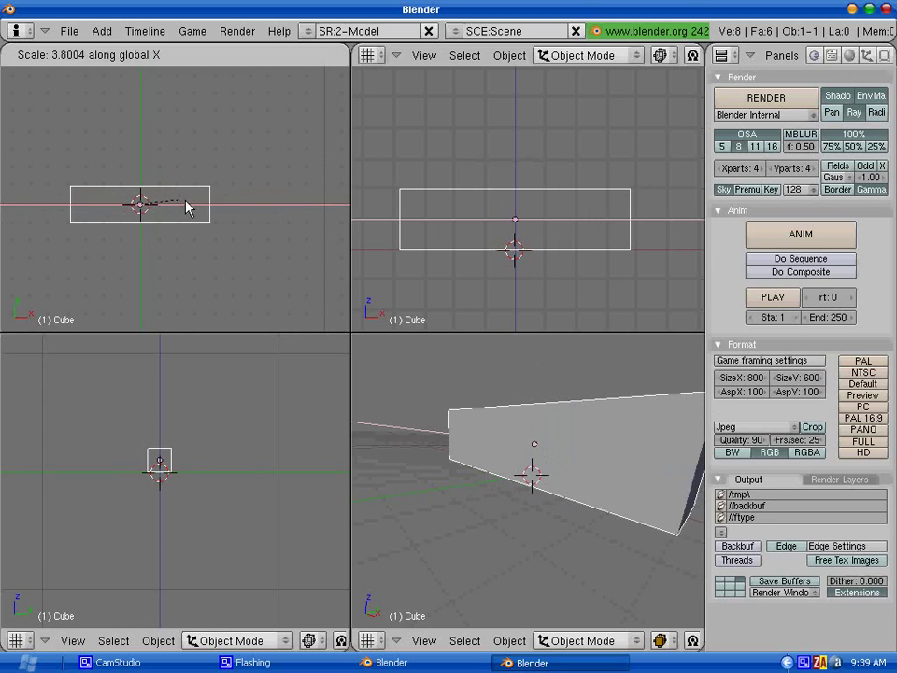
key("Escape")
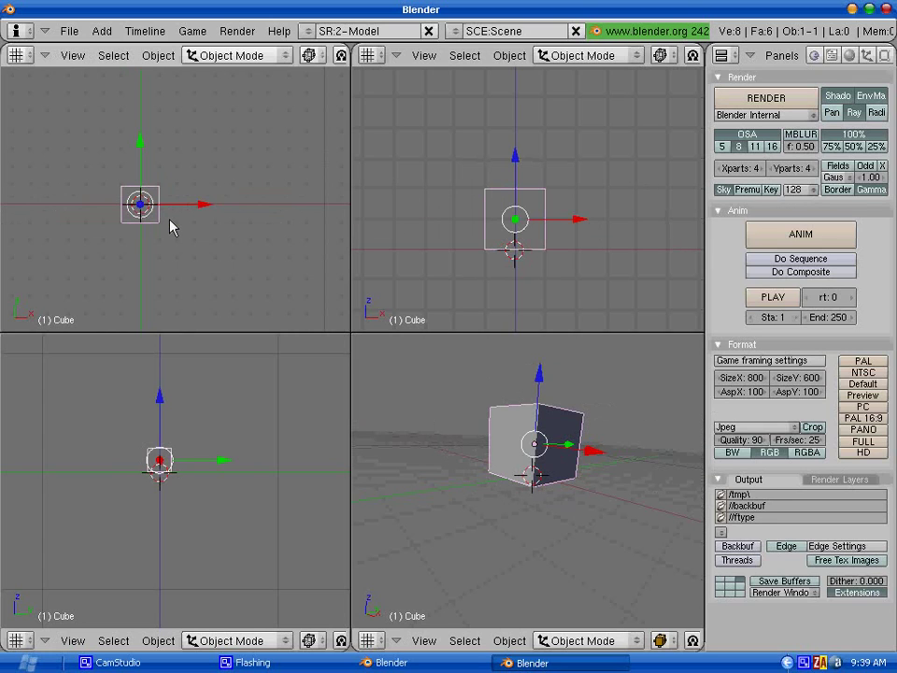
Try to scale the cube by about 1.9 along the global Y axis in the top viewport.
key("s")
key("y")
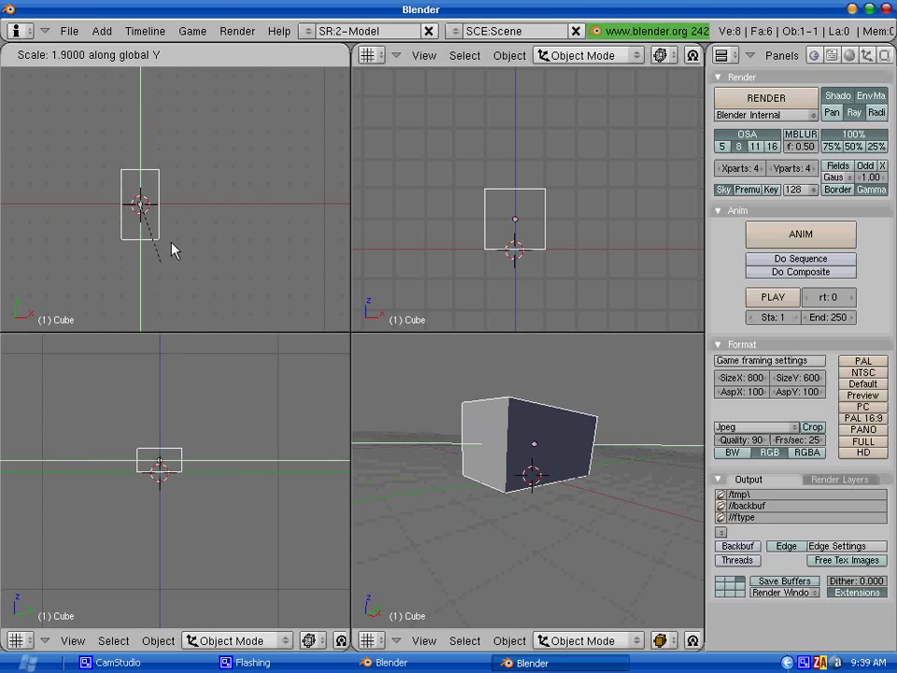
key("Escape")
Switch the cube from Object Mode to Edit Mode and frame it closely in the perspective viewport.
middle_click_drag(544, 394, 598, 474)
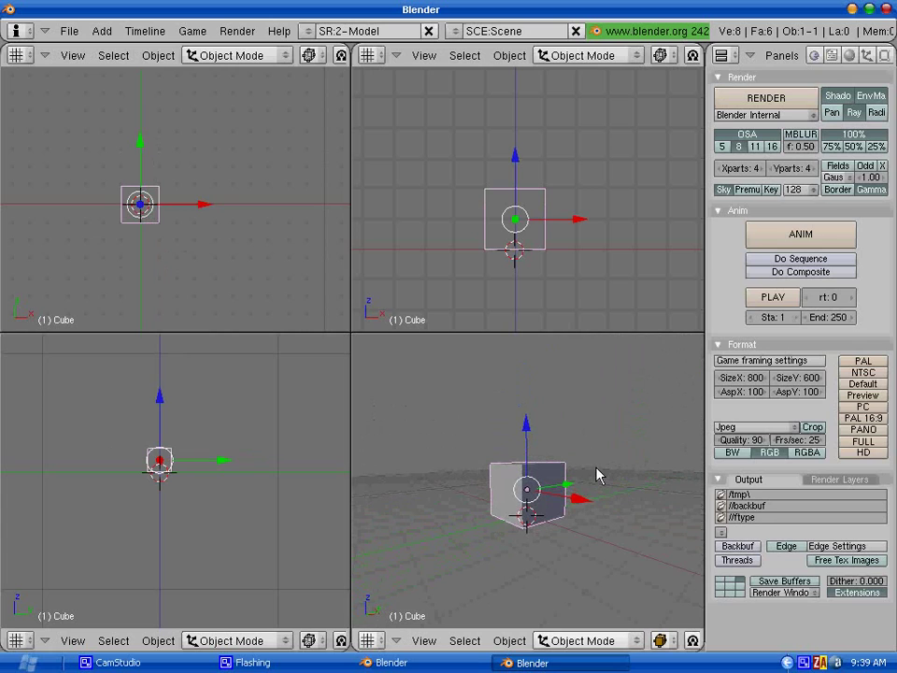
scroll(158, 250, "down", 3)
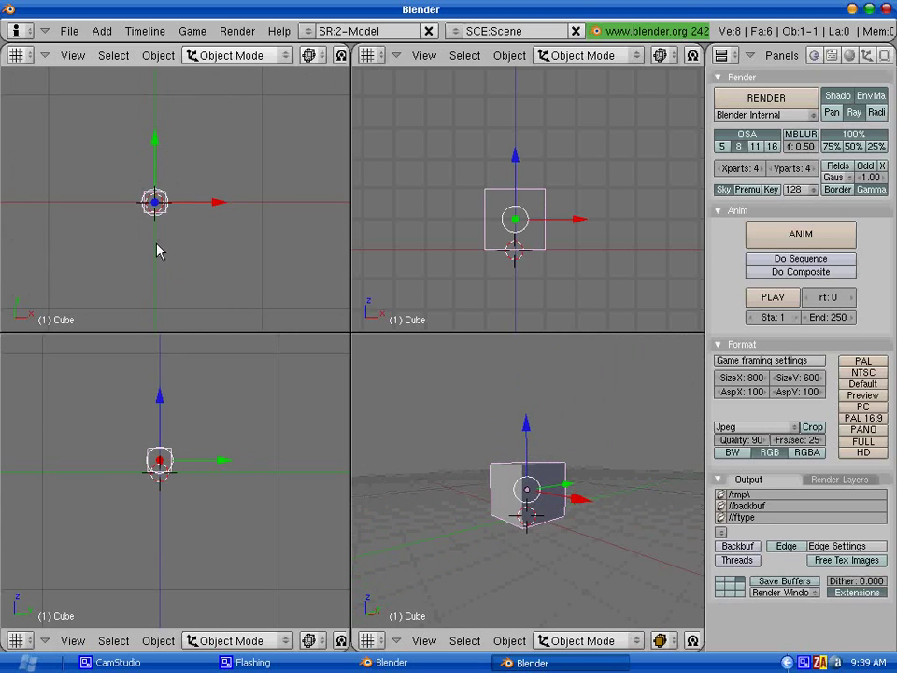
scroll(165, 181, "up", 3)
scroll(163, 191, "up", 2)
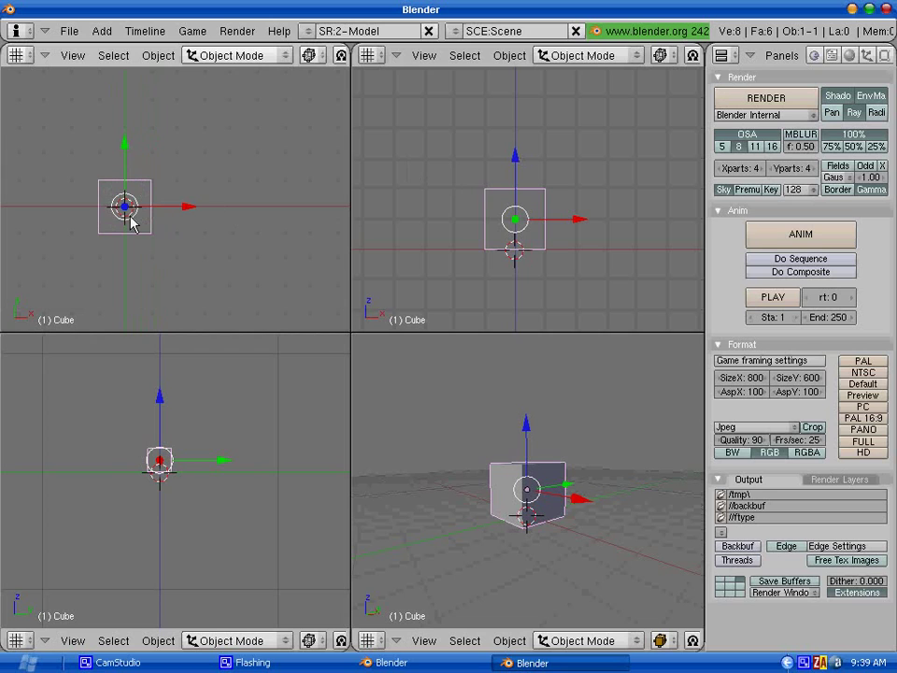
key("Tab")
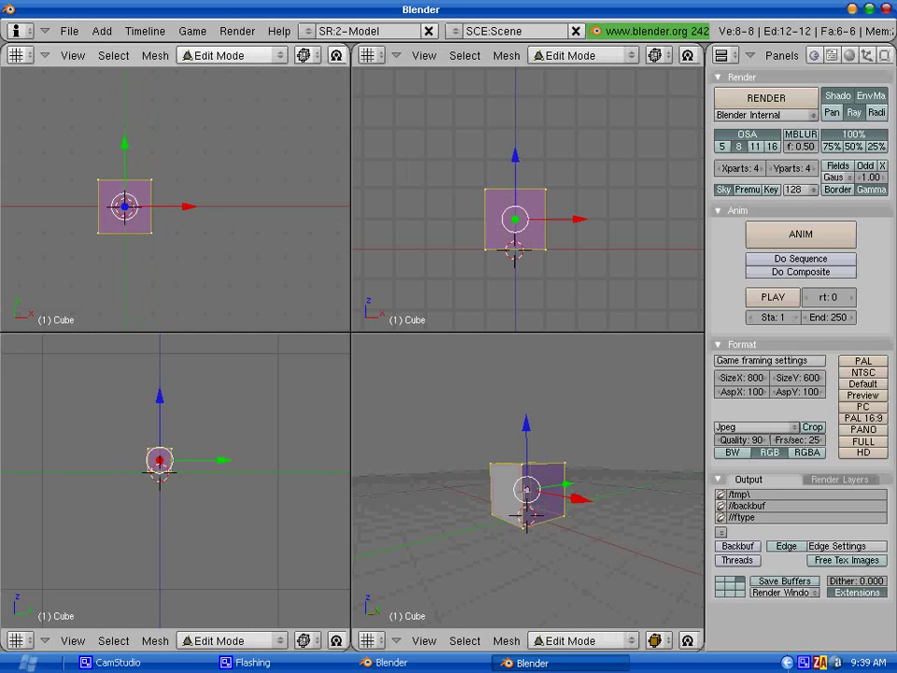
scroll(528, 505, "up", 4)
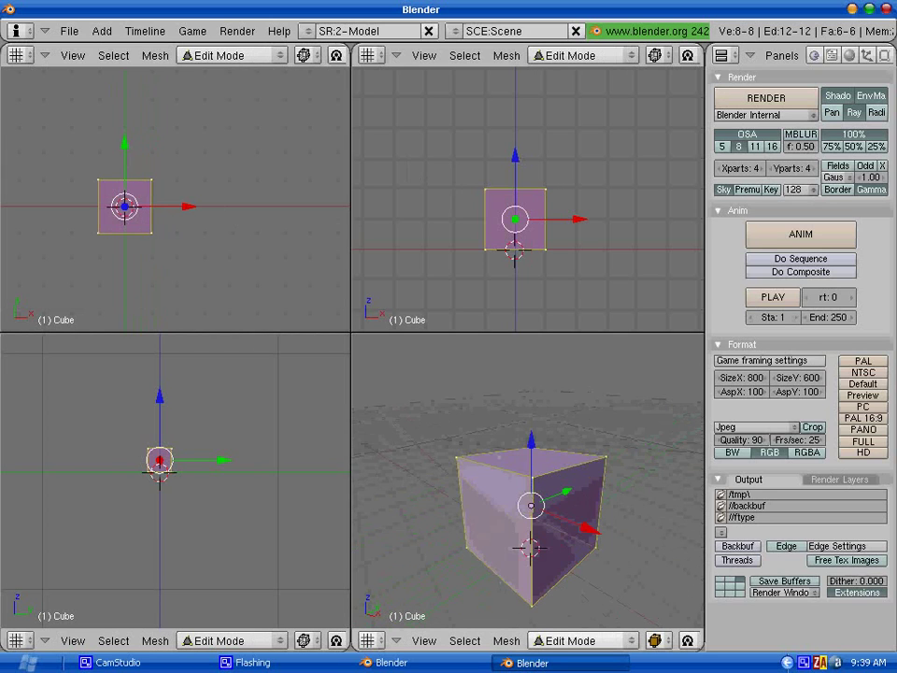
mouse_move(374, 368)
middle_mouse_down()
mouse_move(367, 340)
mouse_move(385, 351)
middle_mouse_up()
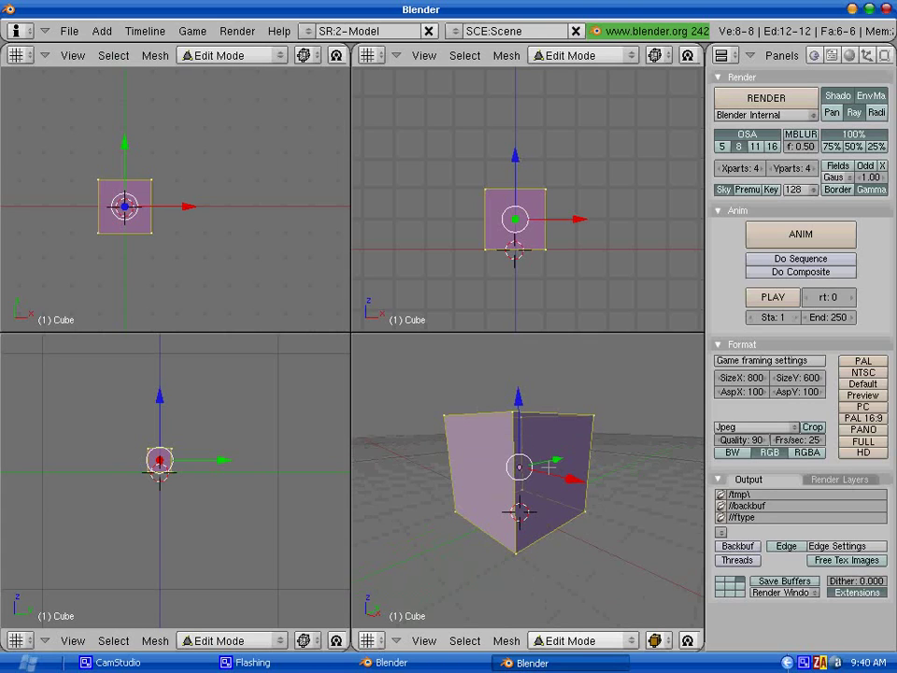
Toggle the selection of all the cube's vertices on and off several times, ending with everything deselected.
key("a")
middle_click_drag(536, 448, 547, 477)
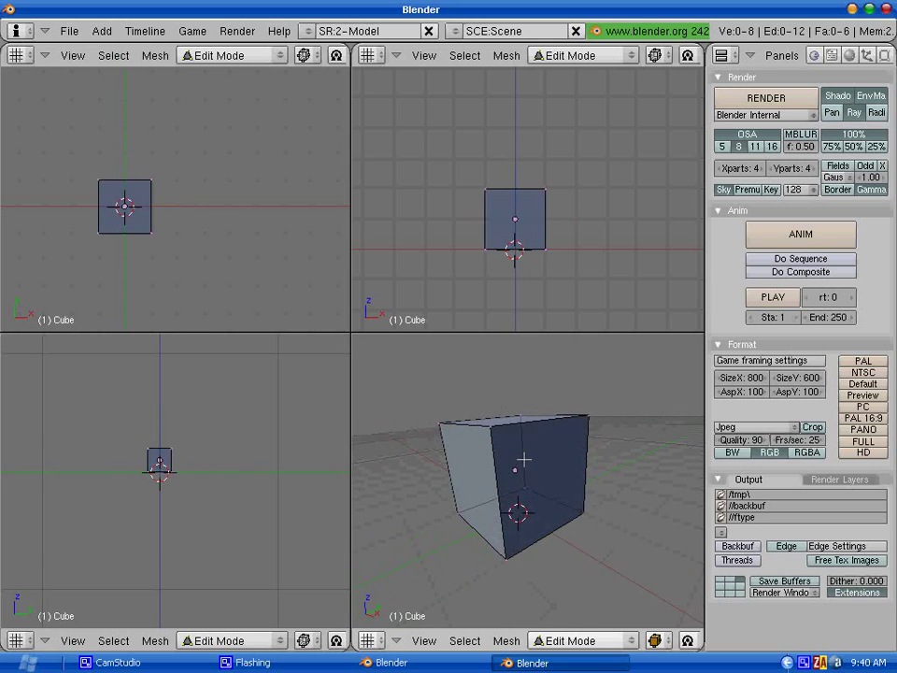
key("a")
middle_click_drag(606, 454, 588, 454)
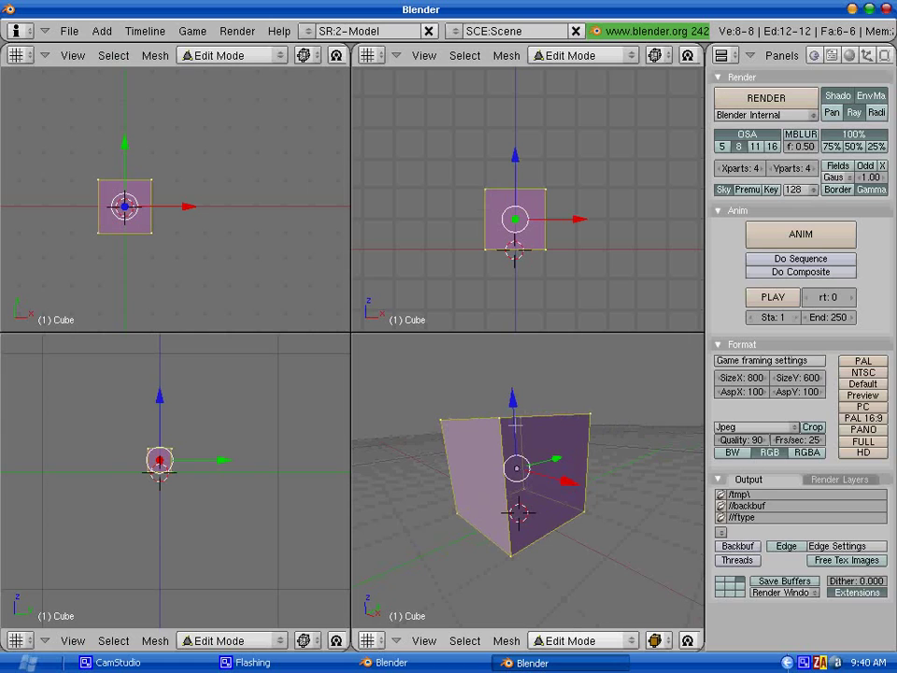
key("a")
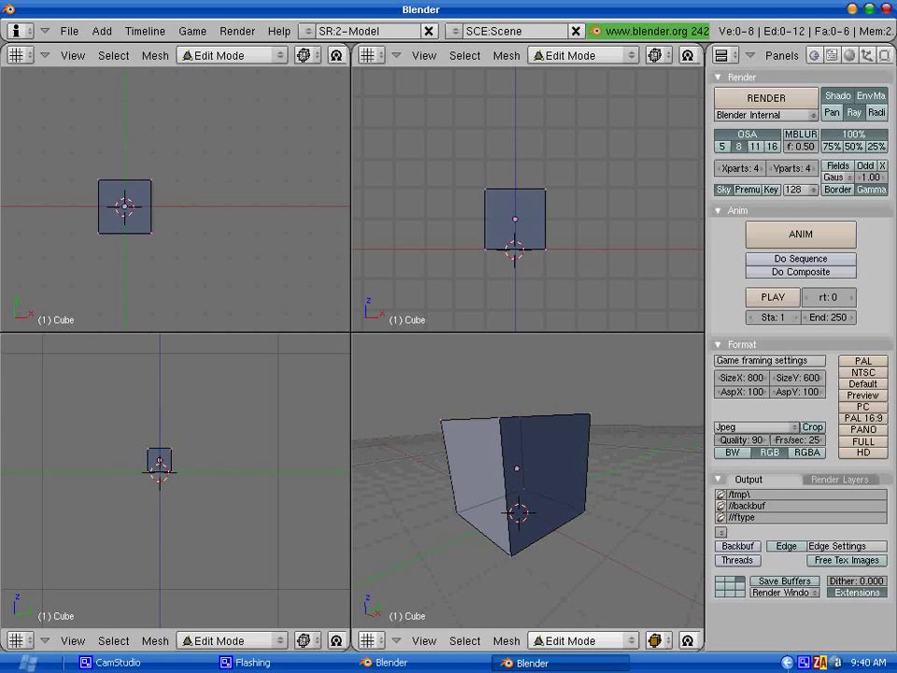
key("a")
middle_click_drag(557, 452, 527, 471)
key("a")
key("a")
key("a")
scroll(486, 526, "down", 2)
middle_click_drag(485, 526, 534, 465)
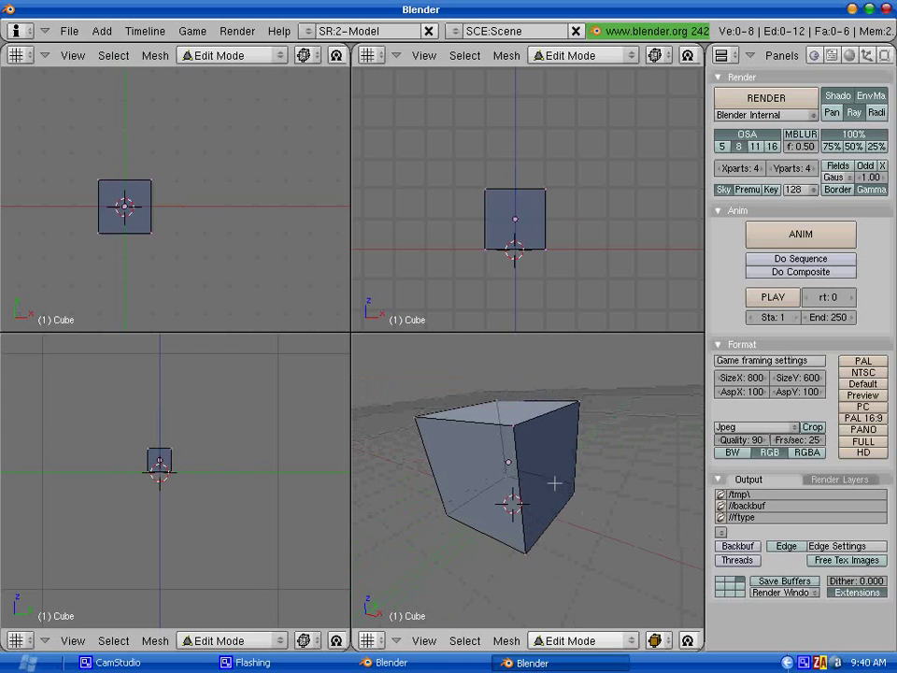
Select the four corner vertices of the cube's face on the positive X side.
right_click(514, 423)
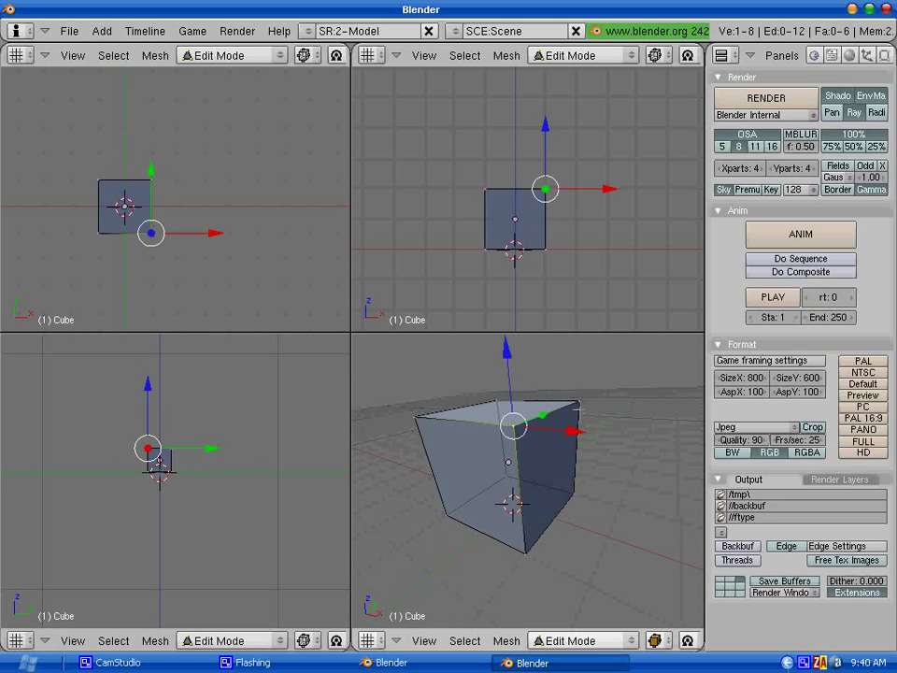
right_click(581, 400, "shift")
right_click(572, 495, "shift")
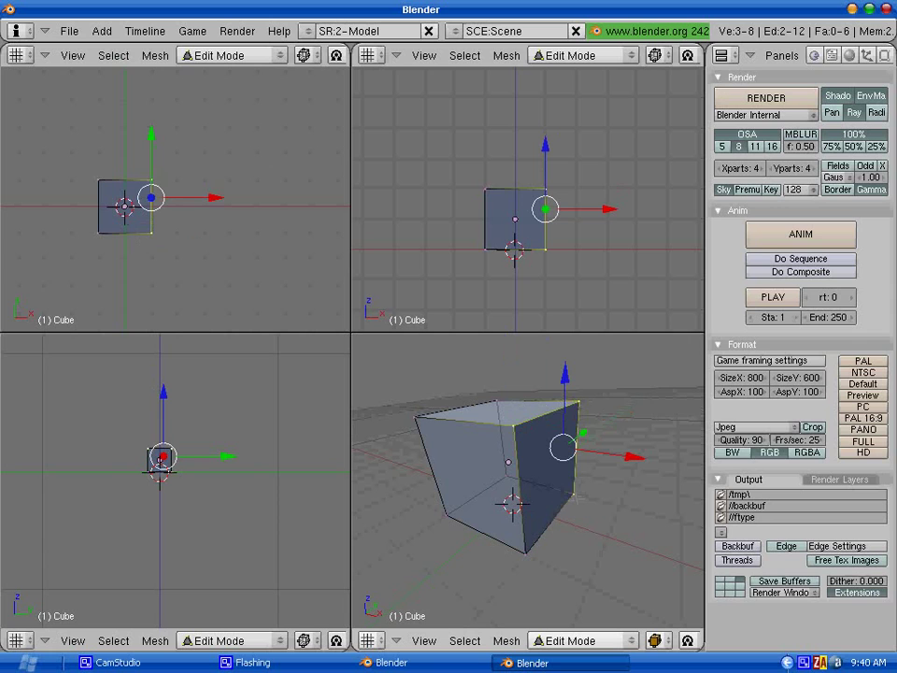
right_click(527, 550, "shift")
middle_click_drag(527, 550, 535, 511)
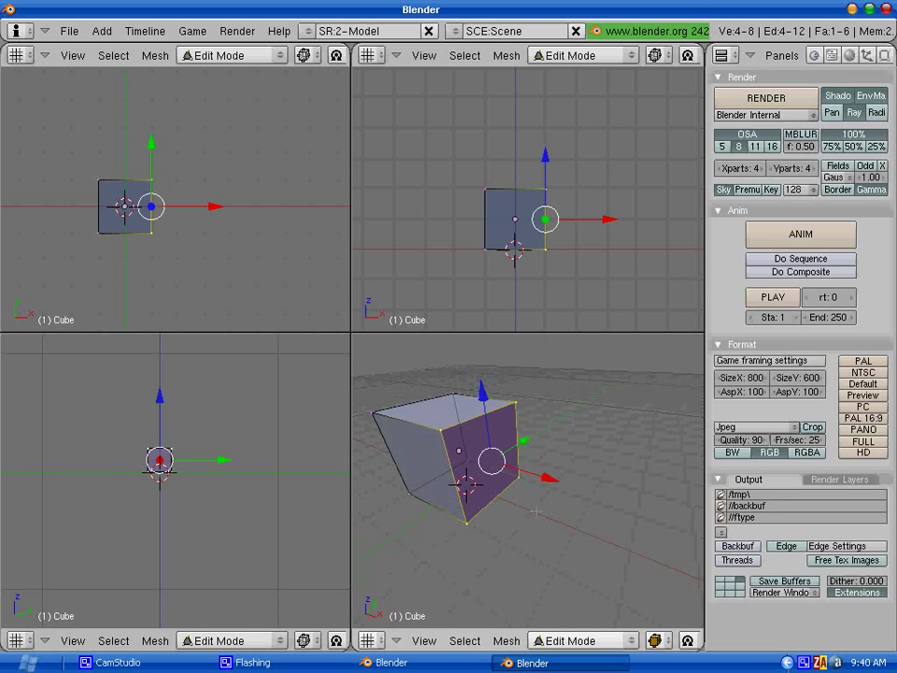
Extrude the selected face as a Region, trying an offset of about 3 units along X, and cancel the offset.
key("e")
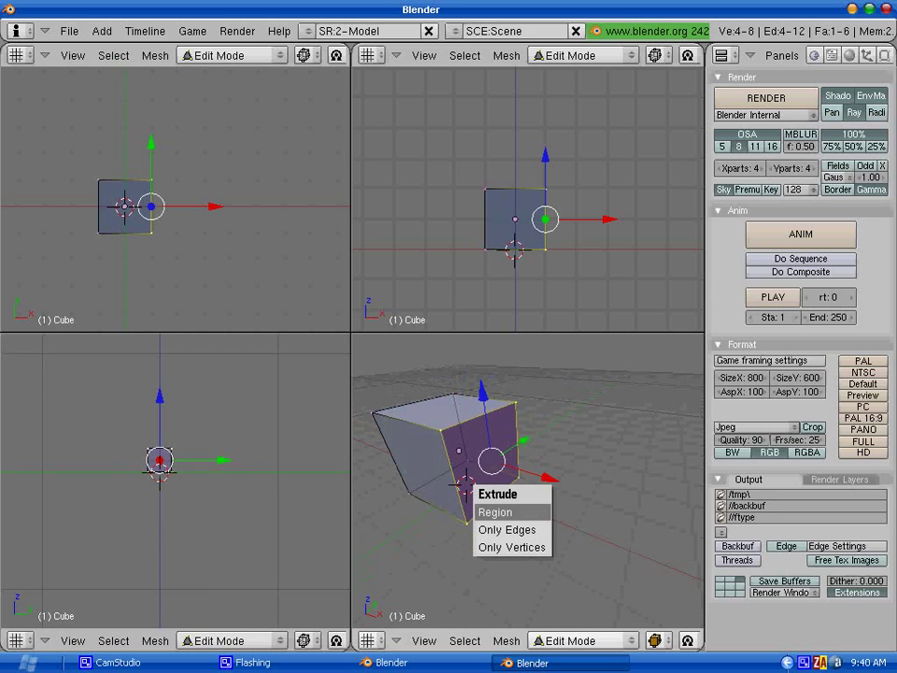
key("Return")
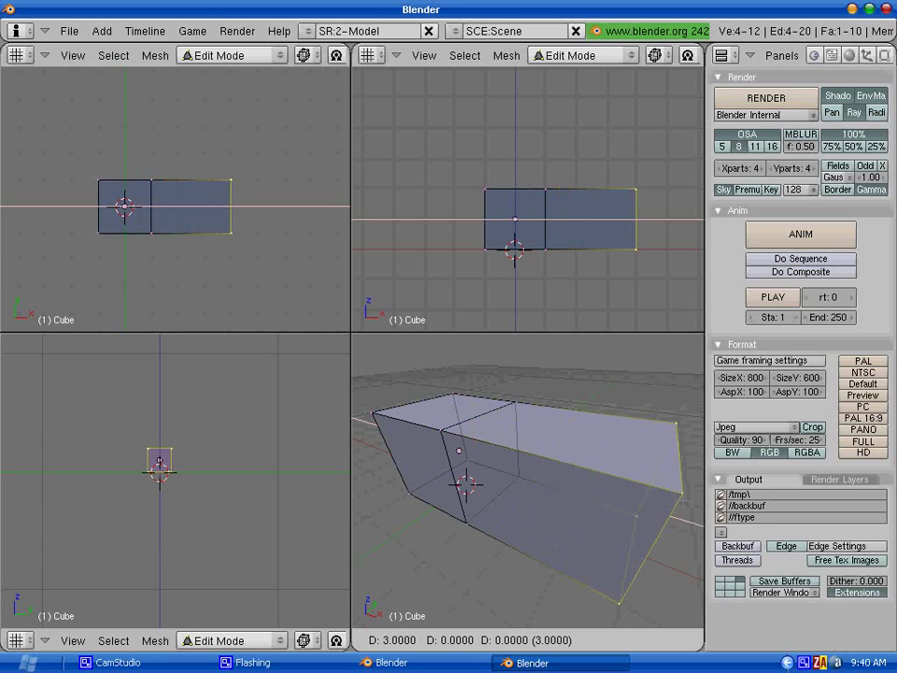
right_click(616, 501)
middle_click_drag(588, 475, 582, 468)
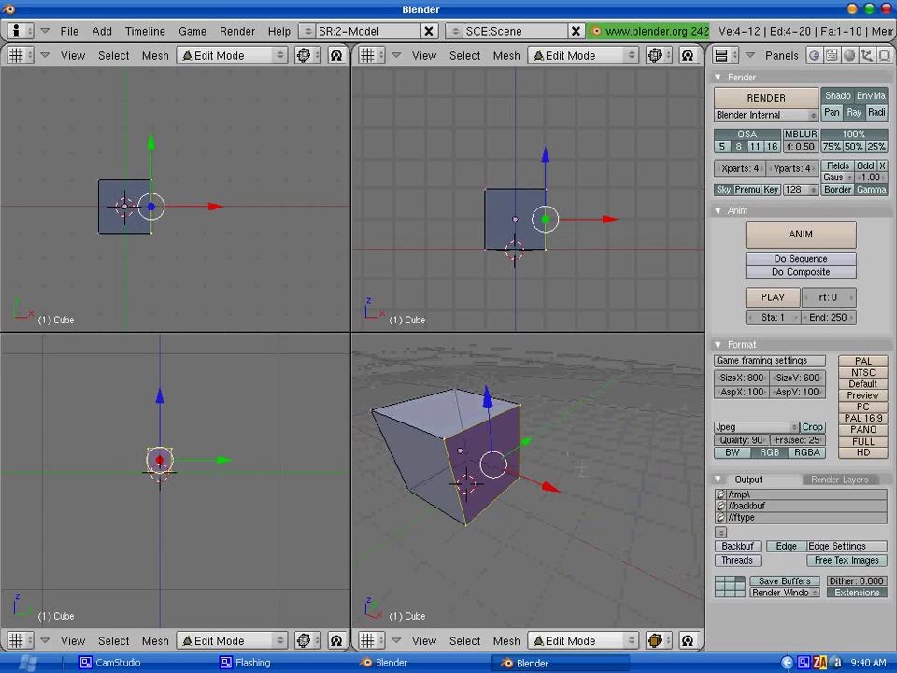
Deselect the extruded face, then select and deselect the entire mesh in an enlarged top viewport.
key("a")
scroll(101, 193, "up", 3)
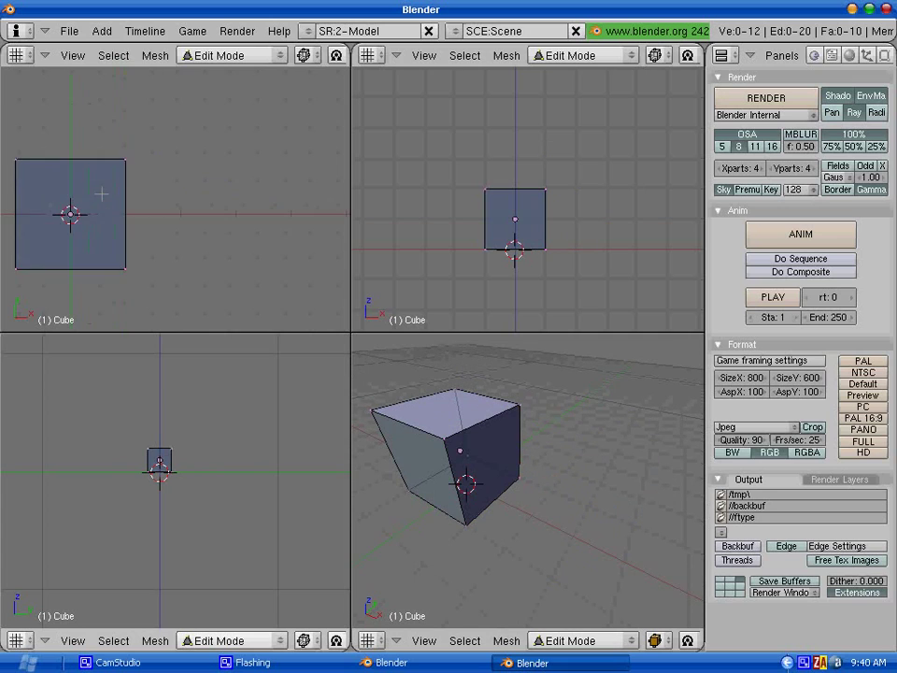
middle_click_drag(101, 194, 128, 189, "shift")
key("a")
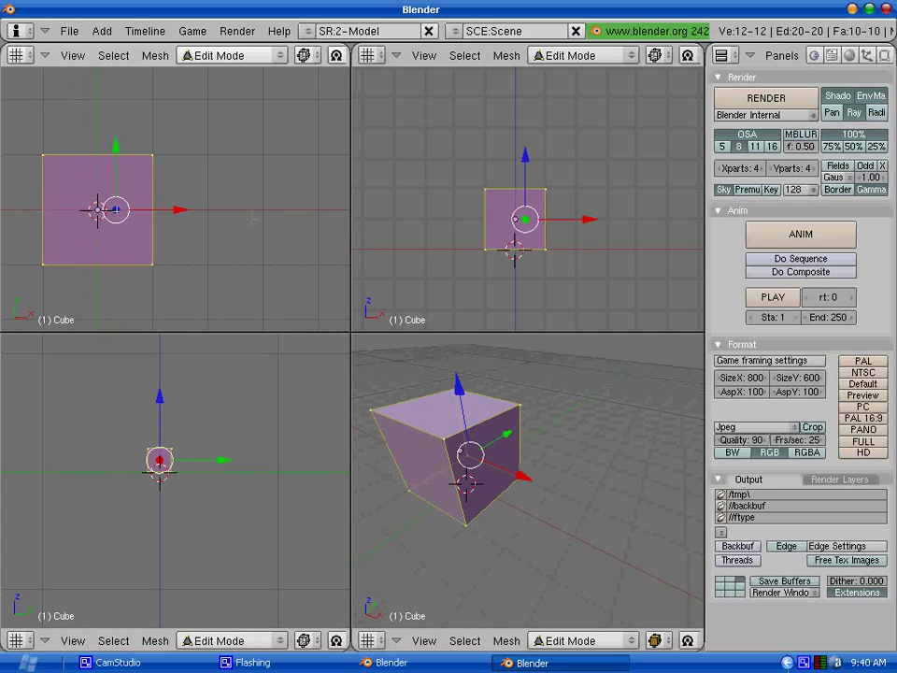
key("a")
middle_click_drag(112, 227, 221, 178, "shift")
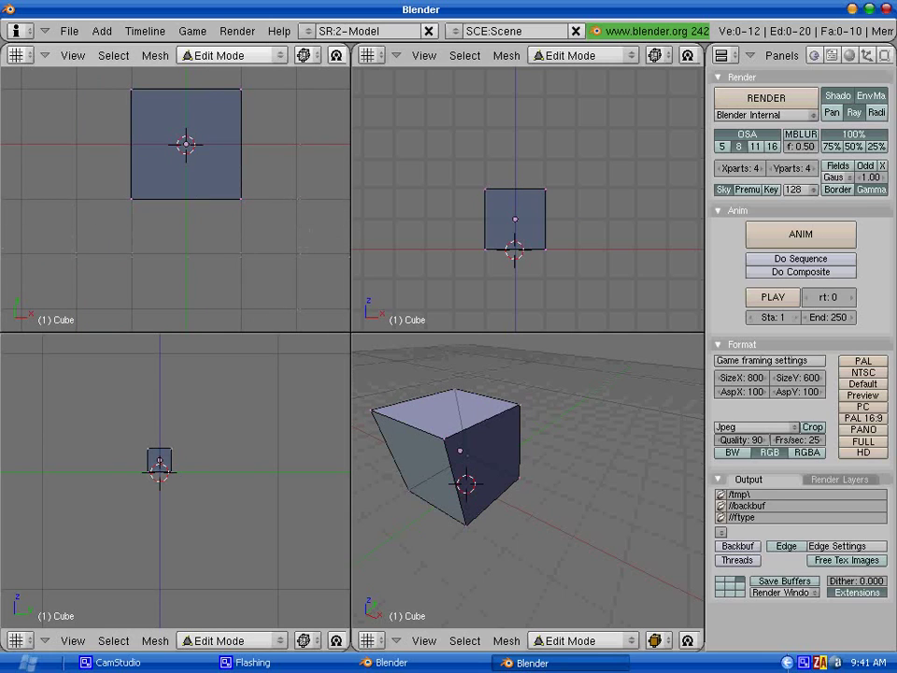
Select the vertices on the cube's negative Y side and extrude them as a Region 2 units outward along Y.
key("b")
left_click_drag(285, 243, 72, 175)
middle_click_drag(516, 466, 687, 458)
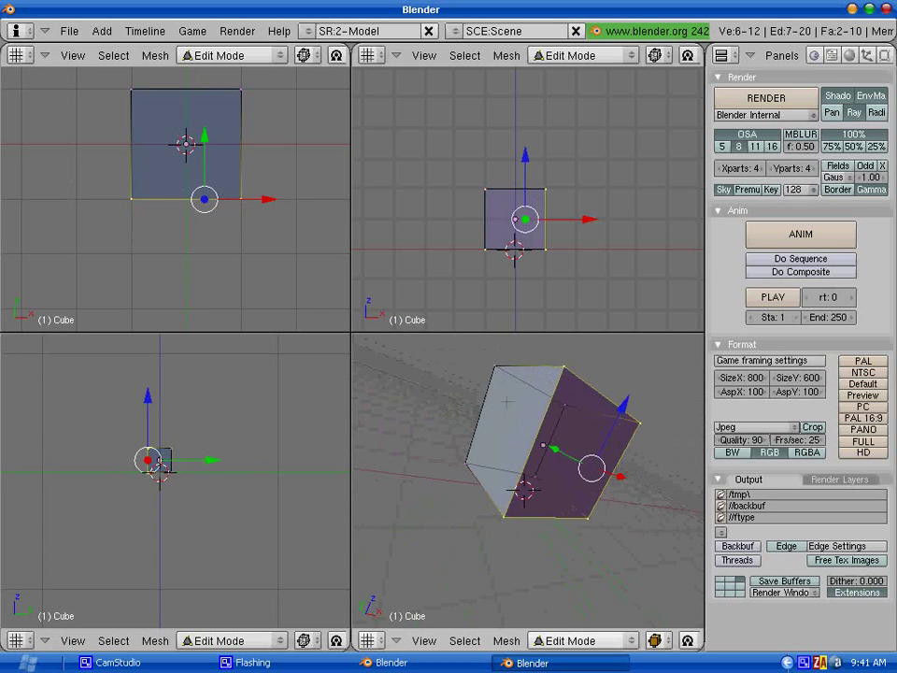
middle_click_drag(507, 401, 378, 322)
scroll(170, 217, "down", 2)
key("e")
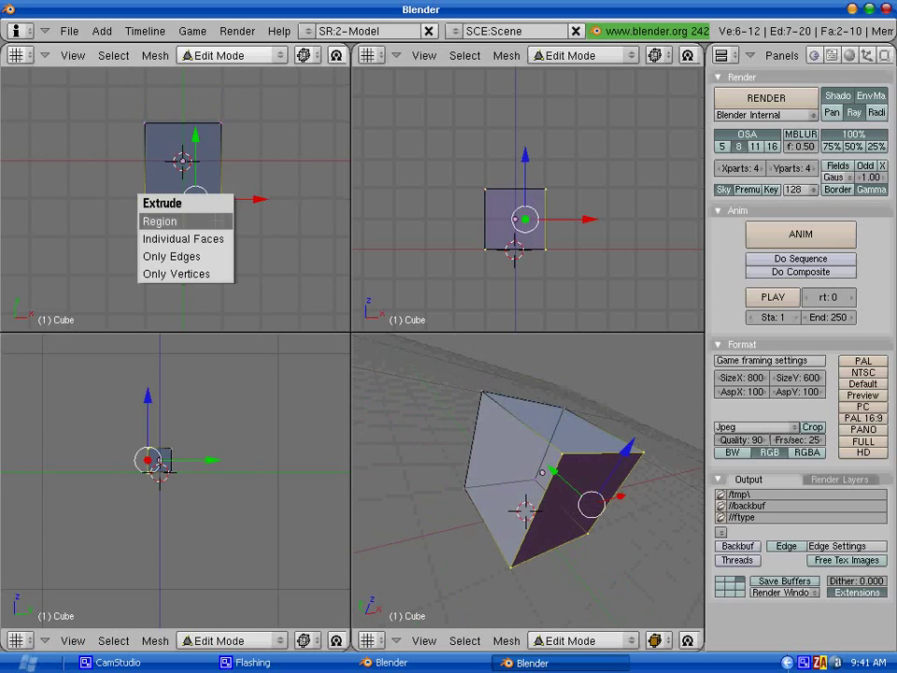
left_click(171, 217)
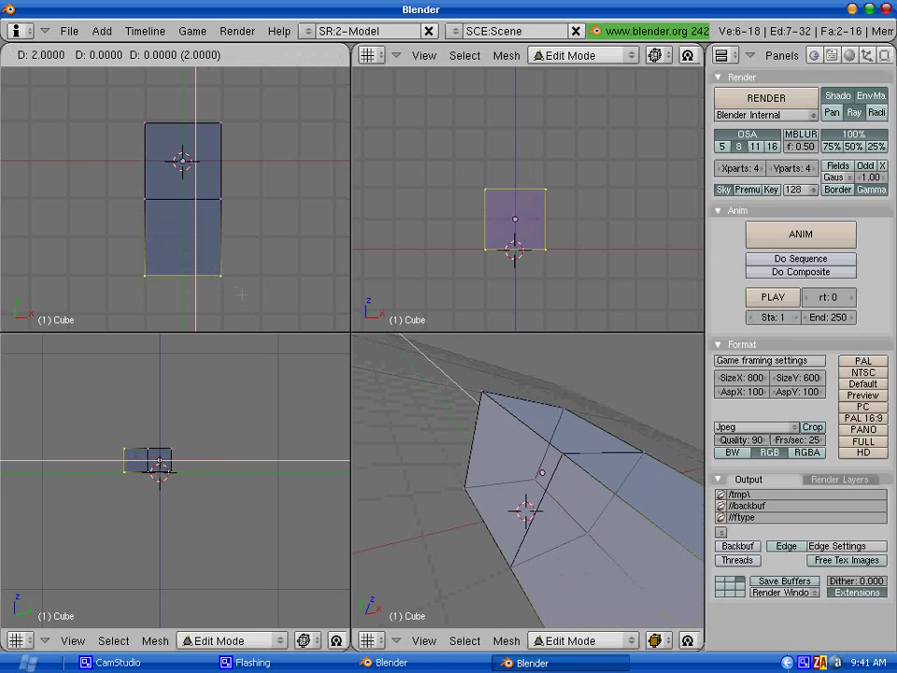
left_click(242, 295)
middle_click_drag(203, 242, 116, 247, "shift")
scroll(168, 242, "down", 1)
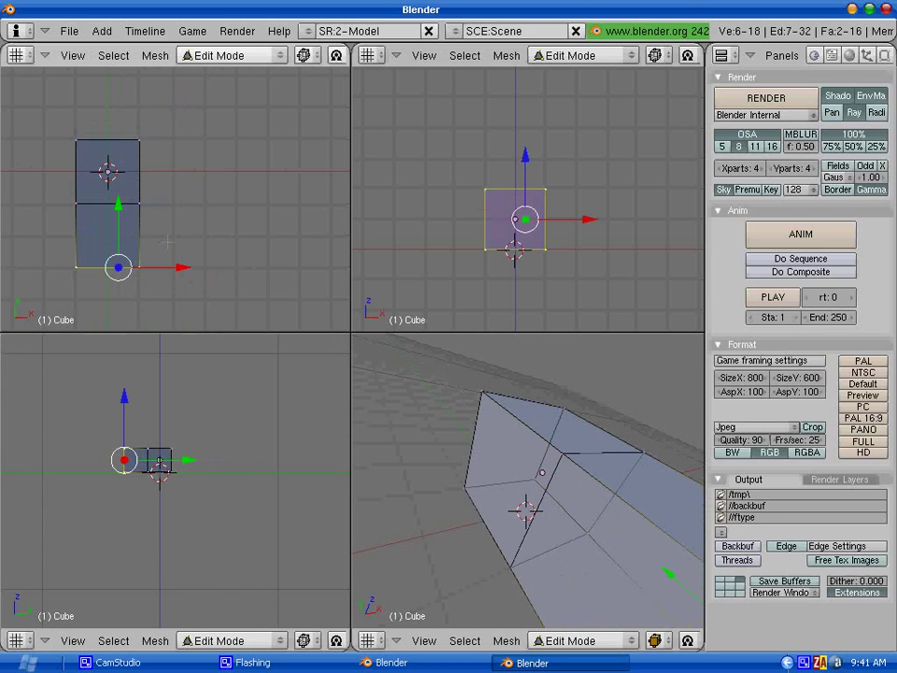
Select only the cube body's vertices on the positive X side and extrude them as a Region about 2 units along X.
key("a")
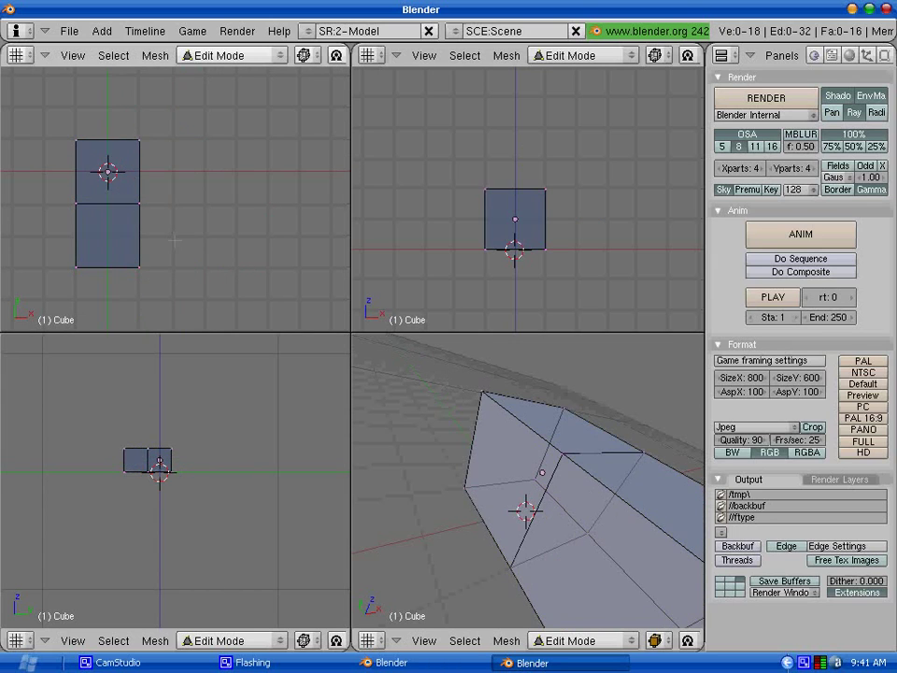
left_click_drag(191, 229, 116, 122)
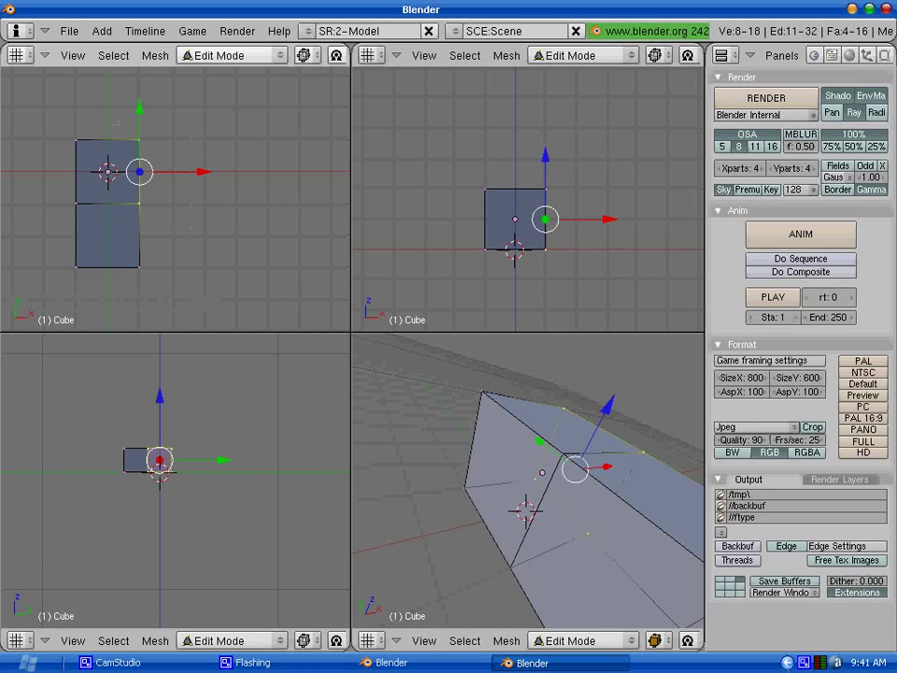
middle_click_drag(448, 368, 423, 362)
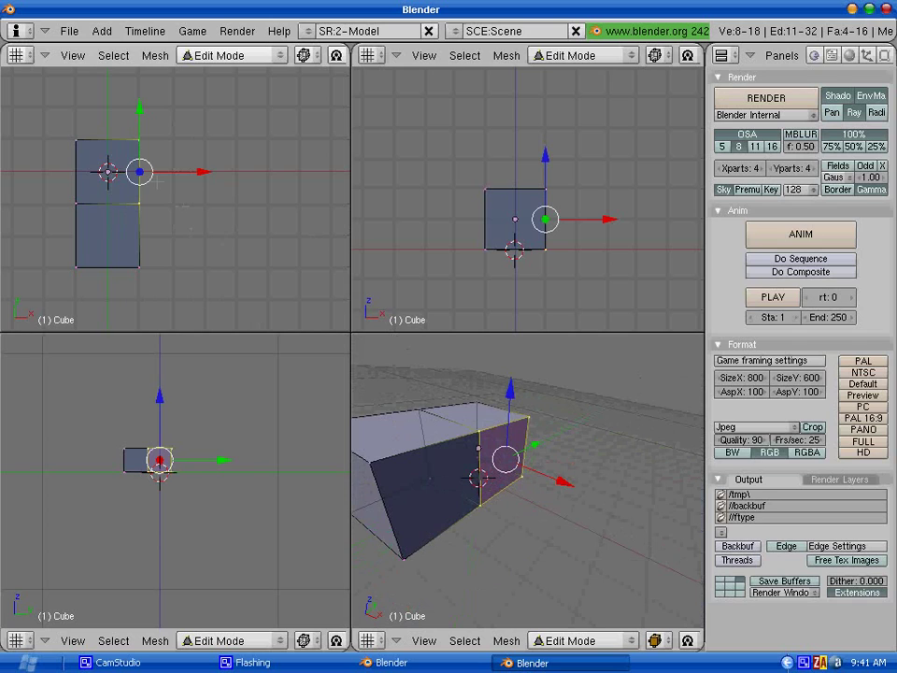
key("e")
left_click(140, 216)
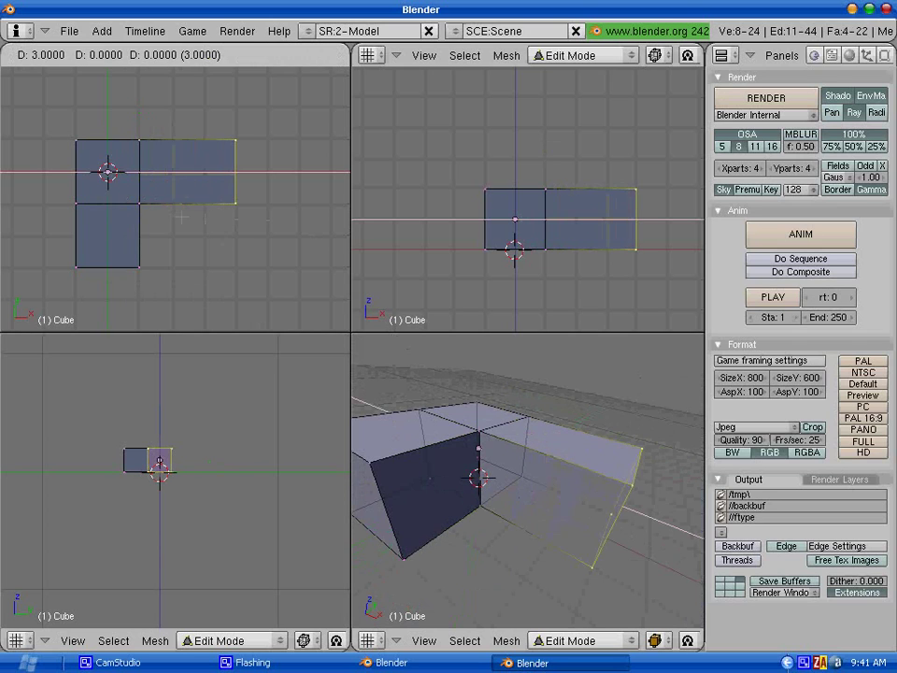
left_click(254, 220)
scroll(130, 159, "down", 2)
middle_click_drag(130, 159, 150, 213, "shift")
Select only the central cube's face on the positive Y side and extrude it as a Region 2 units along Y.
key("a")
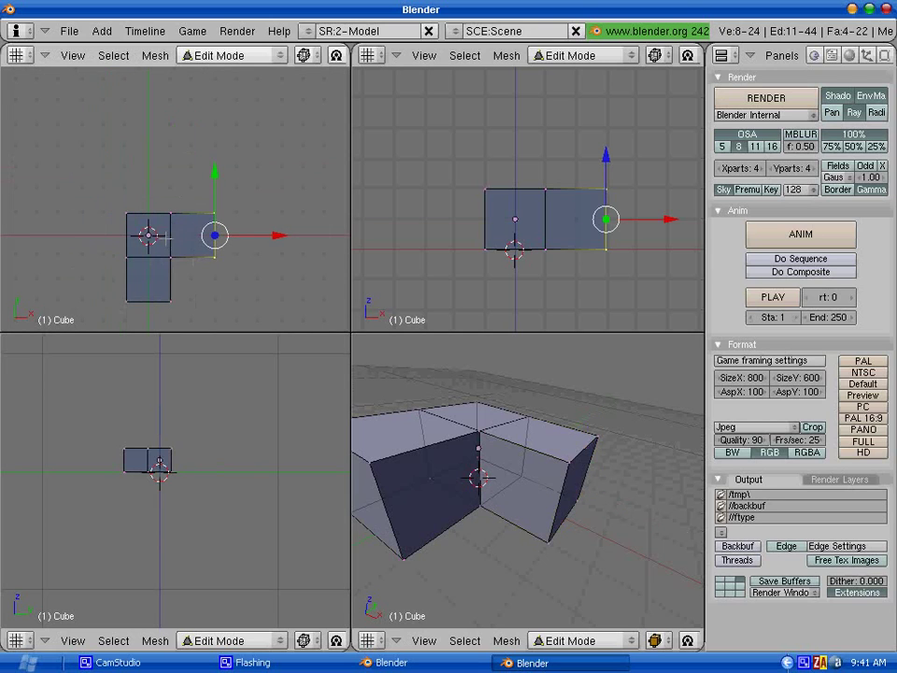
key("a")
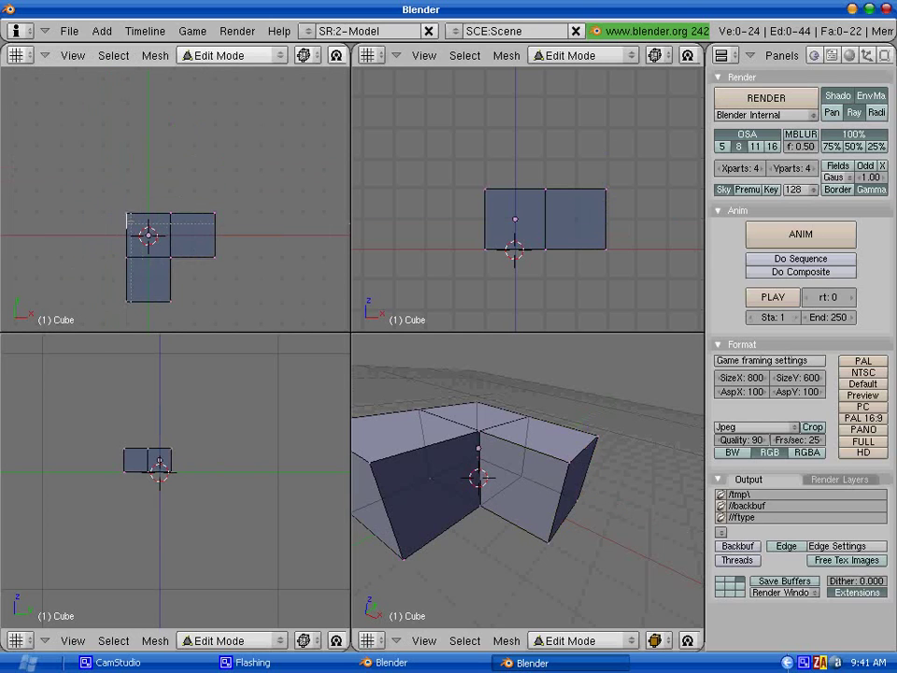
right_click(186, 218)
key("e")
key("Return")
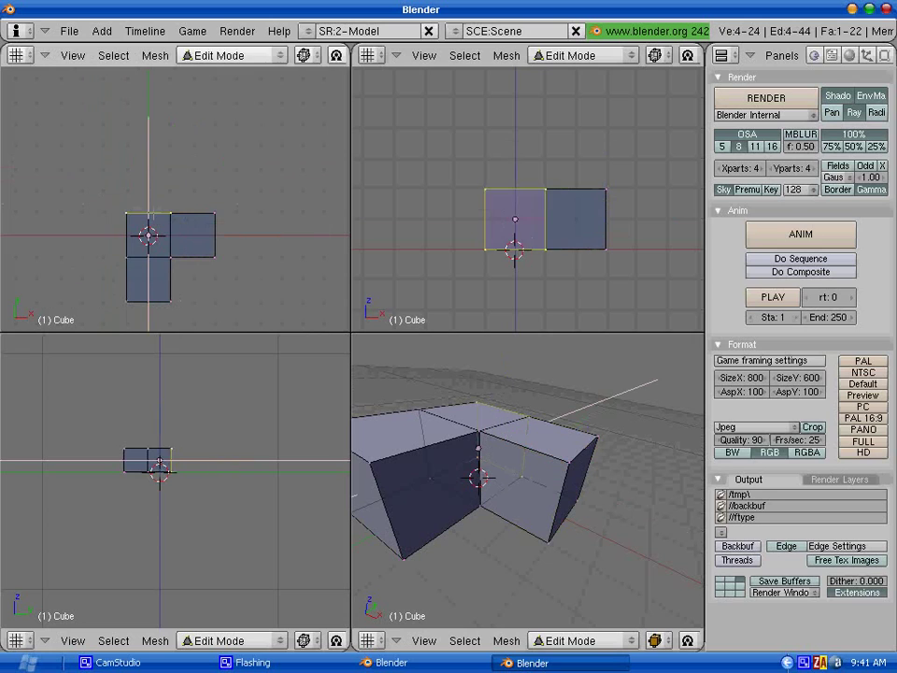
type("2")
key("Return")
Select only the central cube's face on the negative X side and extrude it about 2 units outward, completing the cross.
key("a")
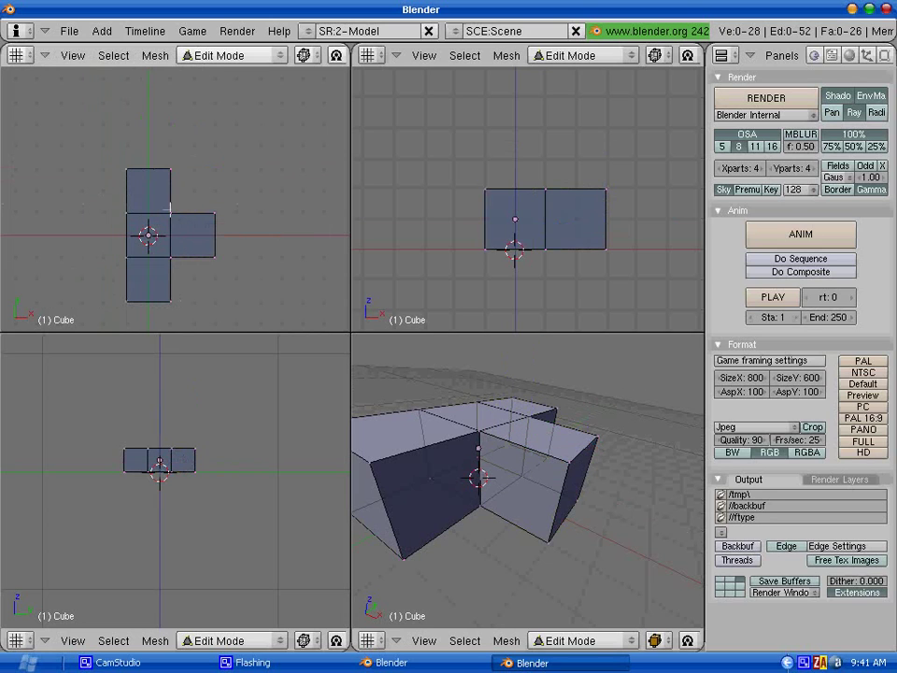
key("b")
left_click_drag(112, 210, 144, 262)
key("e")
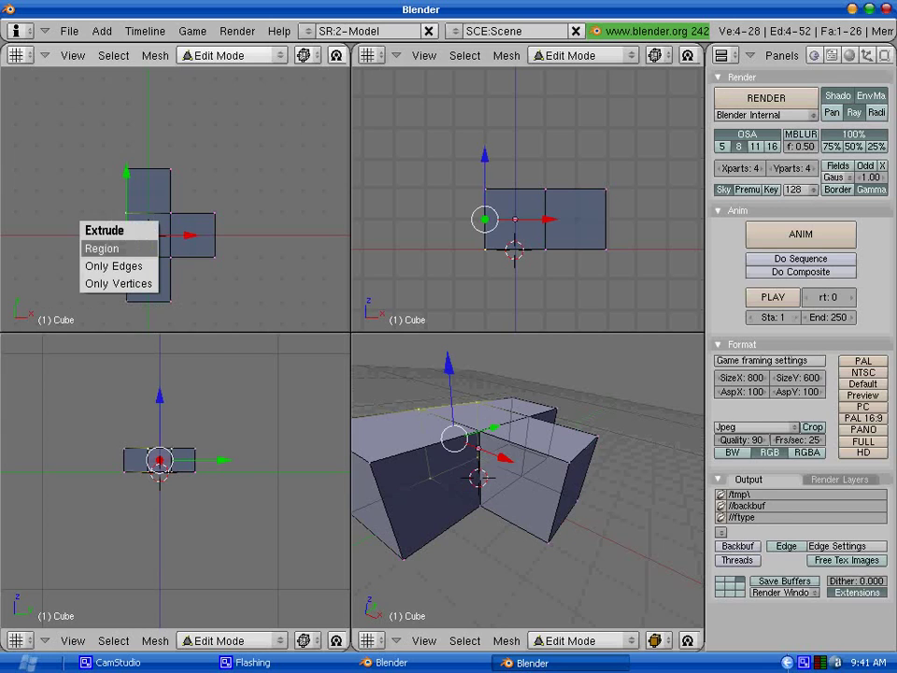
left_click(101, 248)
left_click(103, 242)
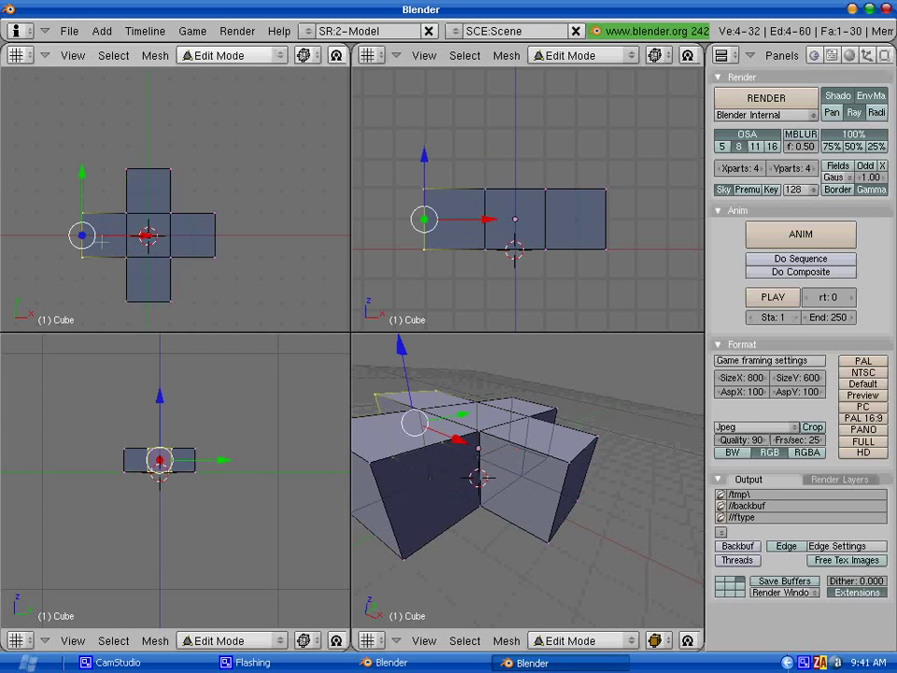
Clear the vertex selection of the cross-shaped mesh and return to Object Mode.
key("a")
middle_click_drag(368, 449, 527, 502)
scroll(393, 495, "down", 4)
scroll(469, 507, "up", 1)
key("a")
key("Tab")
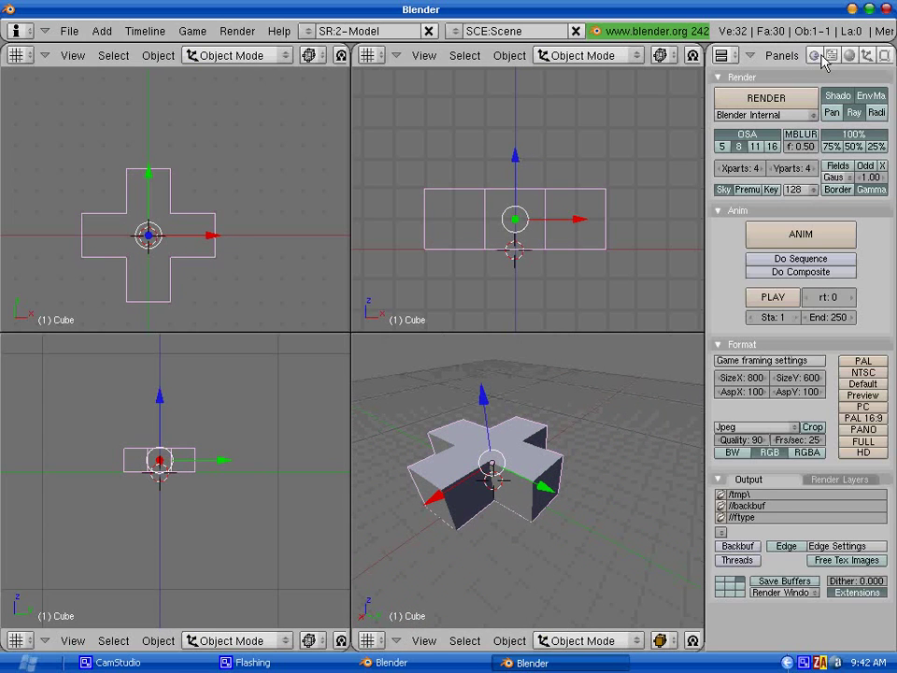
Display the Editing buttons and add a Subsurf modifier to the cross-shaped mesh.
middle_click_drag(845, 57, 763, 55)
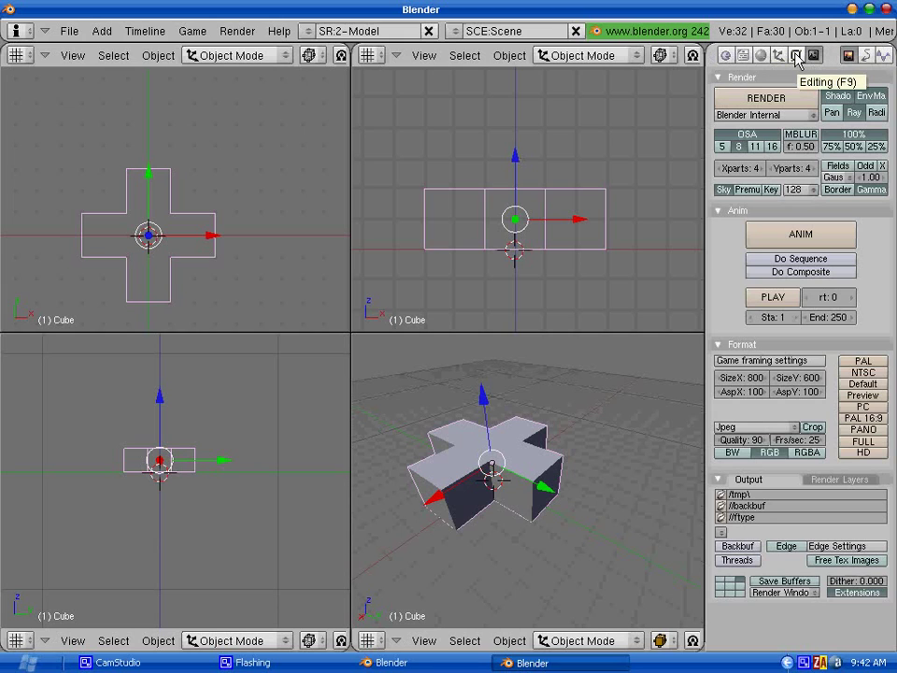
left_click(796, 56)
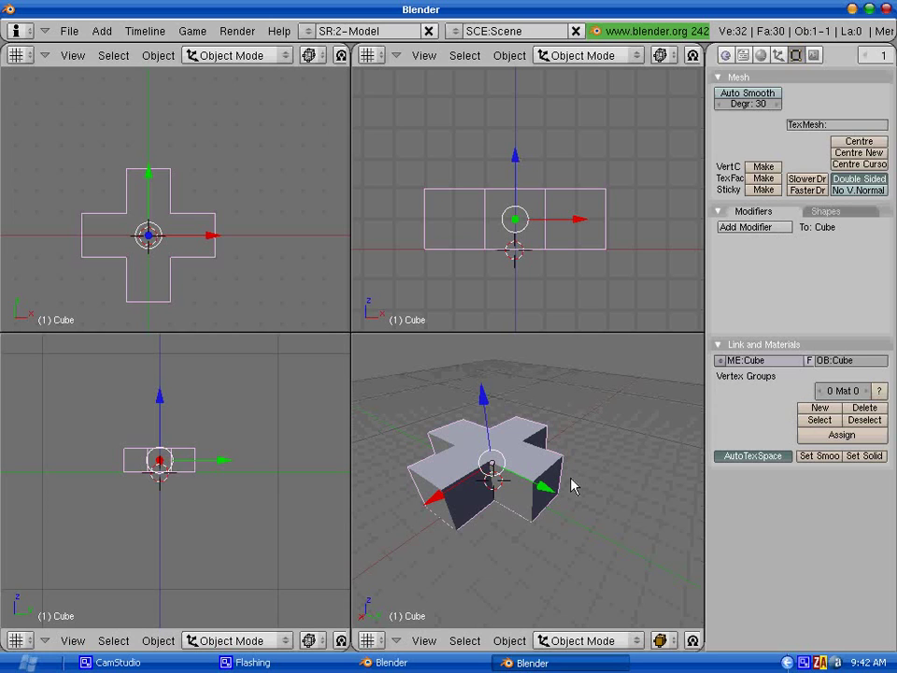
middle_click_drag(573, 482, 596, 486)
scroll(575, 494, "up", 2)
scroll(580, 500, "down", 3)
scroll(552, 464, "up", 2)
scroll(552, 473, "down", 1)
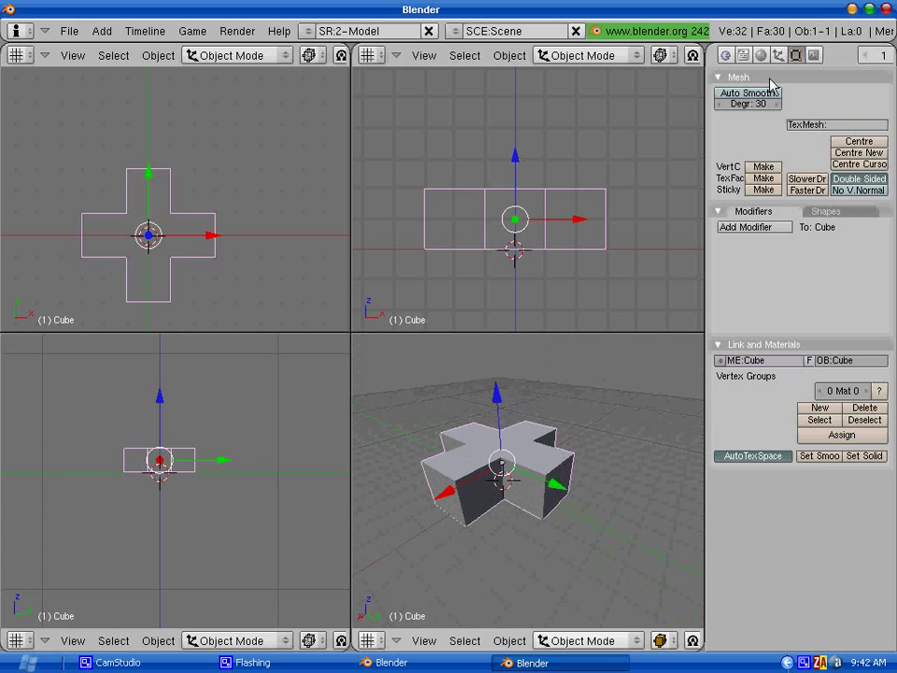
left_click(758, 228)
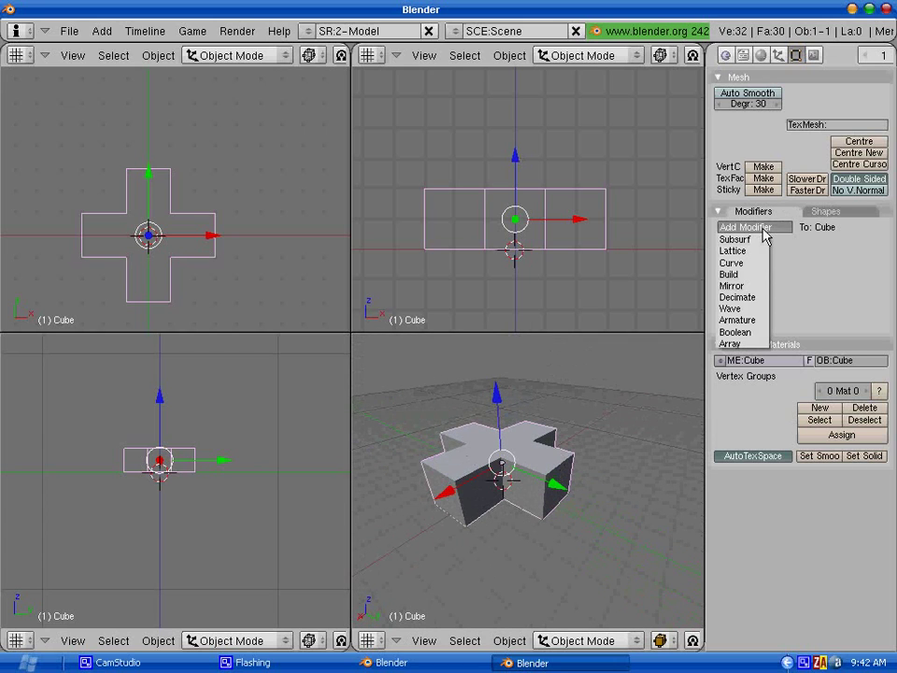
left_click(761, 243)
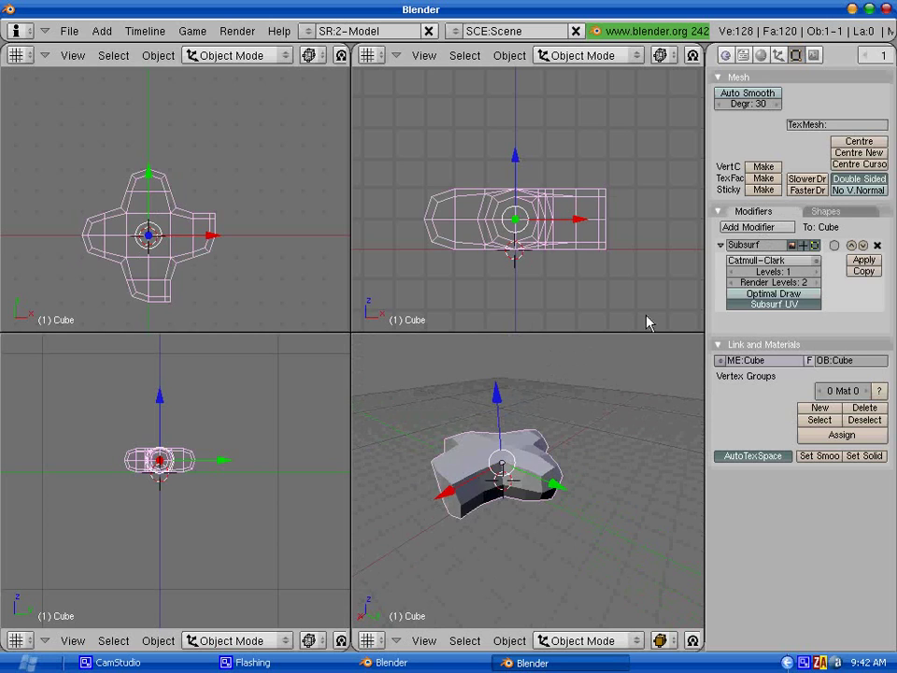
Set the Subsurf modifier's Levels to 4 and inspect the smoothed cross in the perspective view.
middle_click_drag(580, 486, 601, 446)
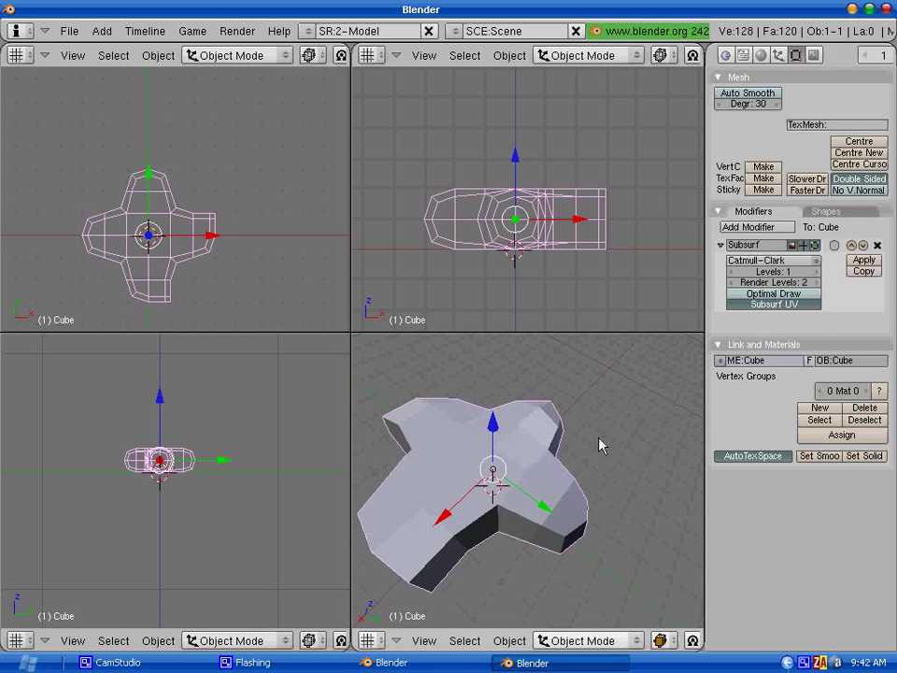
left_click(817, 272)
left_click(817, 272)
left_click(817, 271)
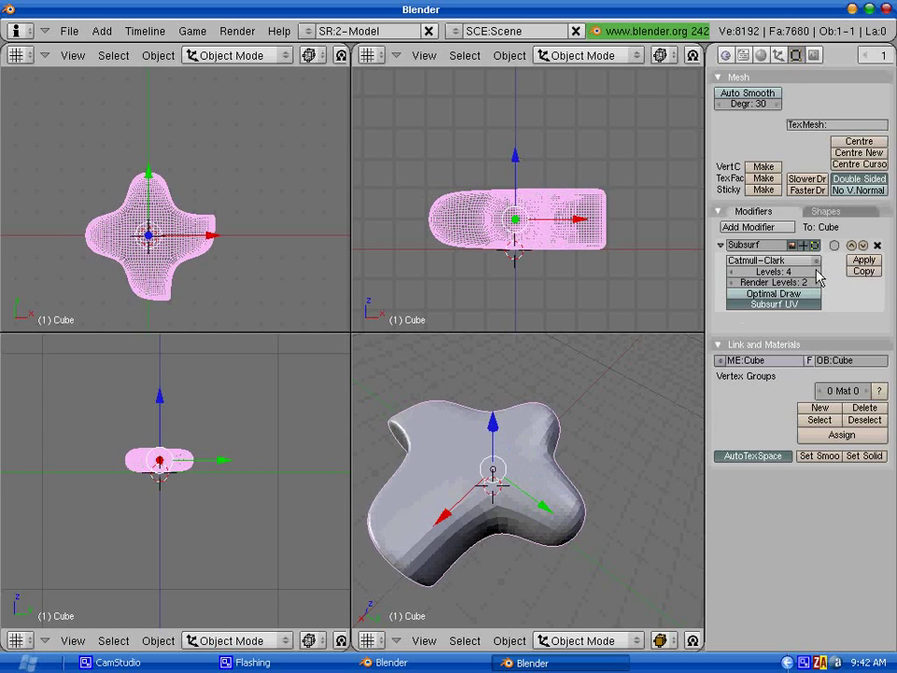
middle_click_drag(569, 533, 432, 425)
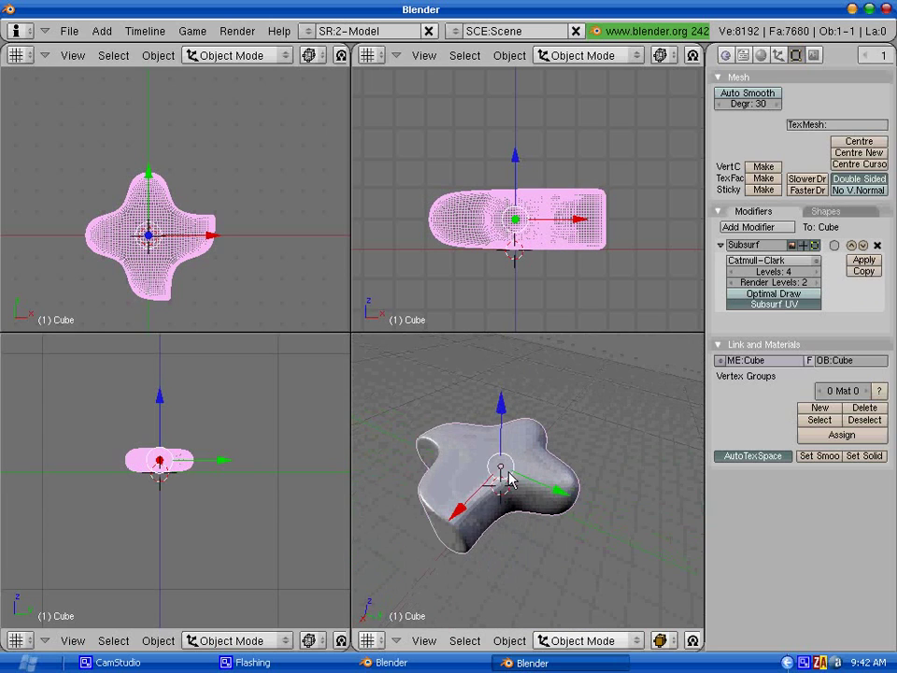
Enter Edit Mode and select the two upper vertices at the end of the positive Y arm.
key("Tab")
middle_click_drag(508, 475, 568, 475)
key("a")
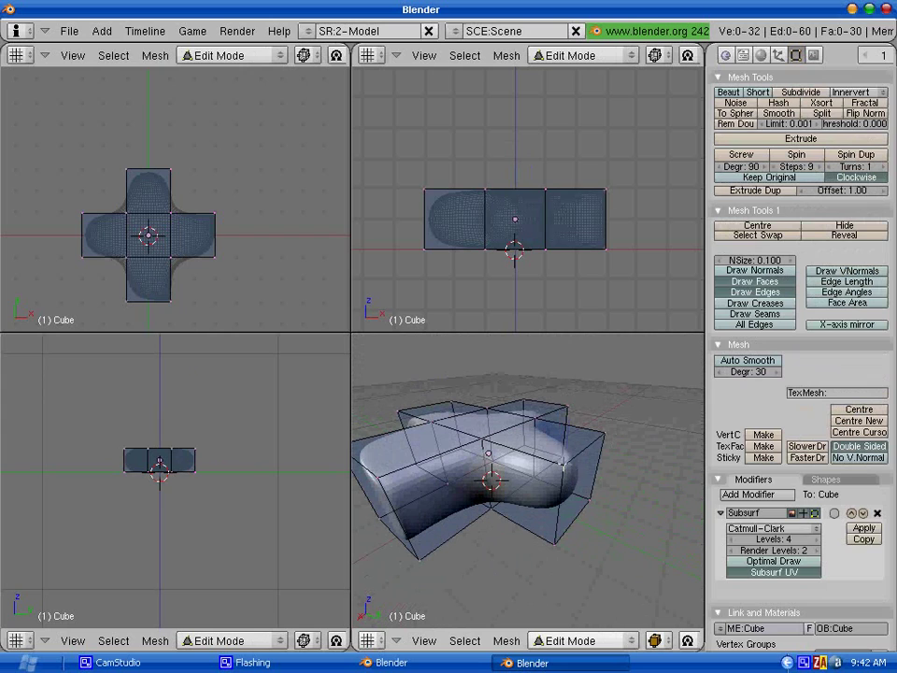
right_click(566, 466)
right_click(603, 435, "shift")
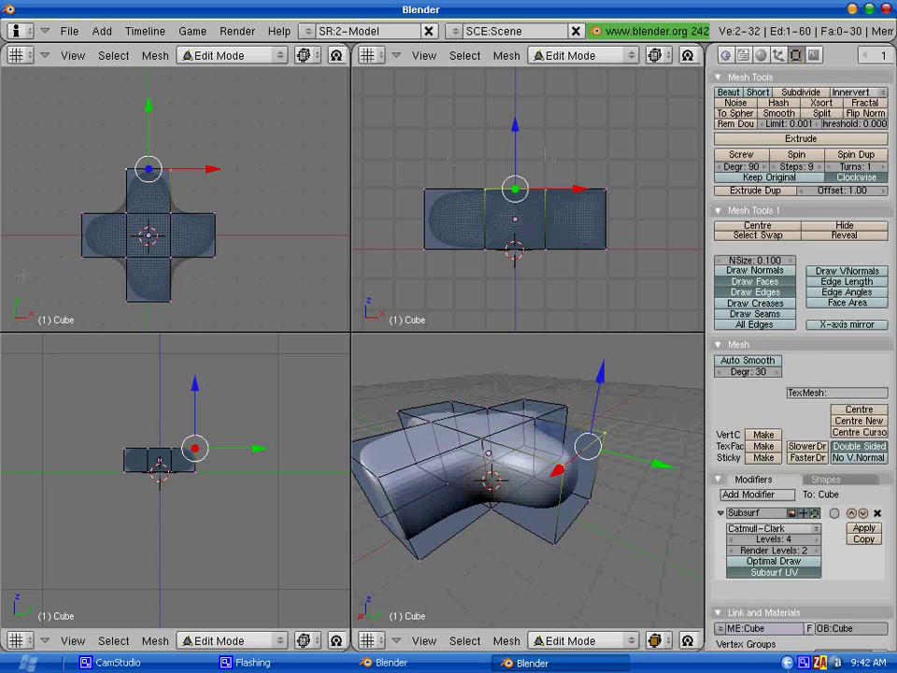
Move the two selected vertices about 3 units upward along Z in the front view to pull out a peak.
middle_click_drag(524, 210, 523, 230, "shift")
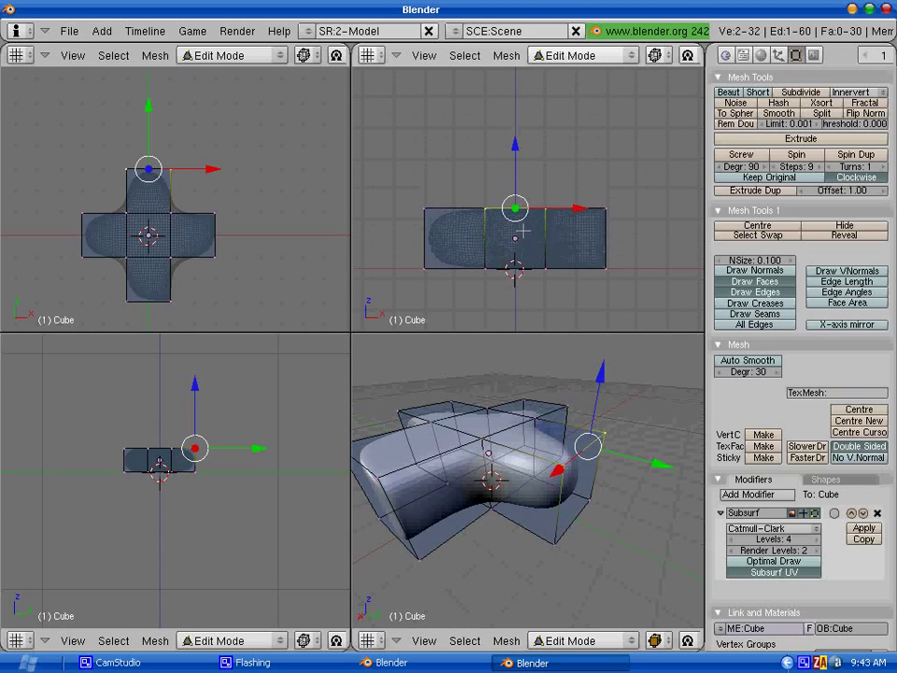
key("g")
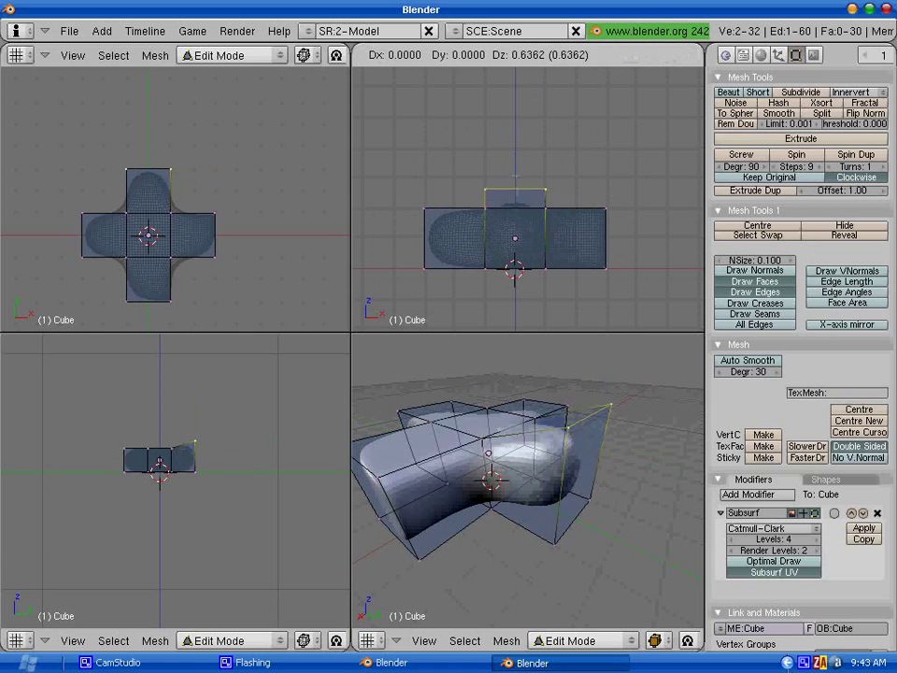
left_click(516, 121)
middle_click_drag(555, 538, 499, 484)
middle_click_drag(392, 359, 412, 346)
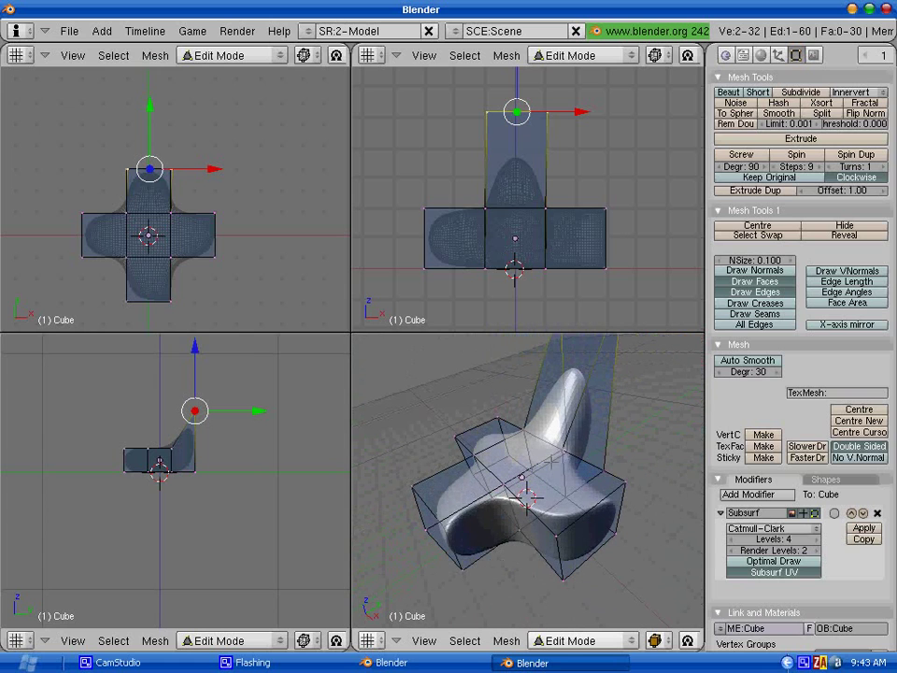
Return to Object Mode, deselect the mesh object and inspect the smooth shape up close.
key("Tab")
middle_click_drag(586, 414, 589, 533)
key("a")
scroll(550, 488, "up", 3)
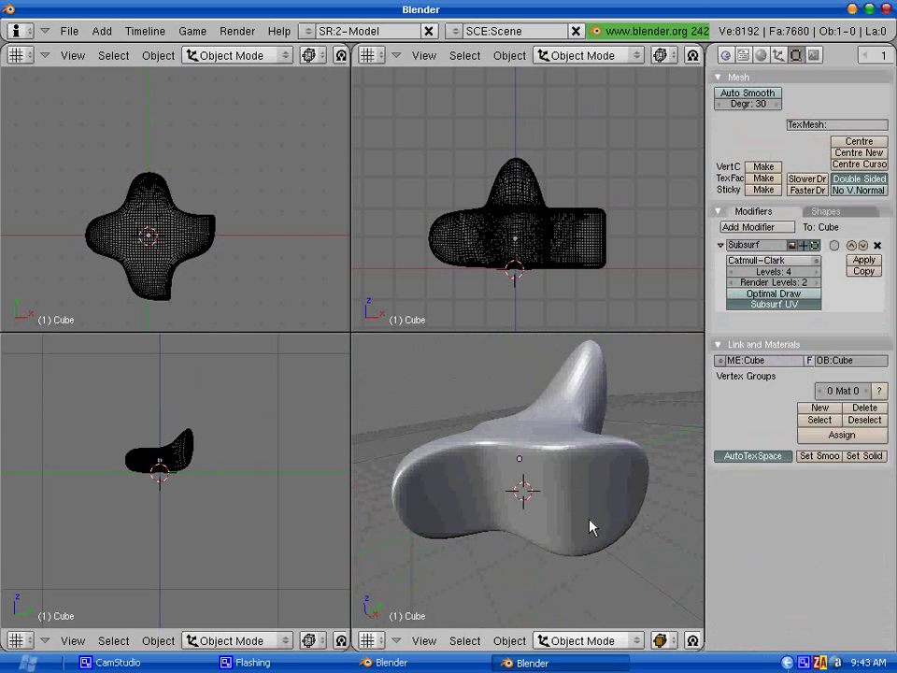